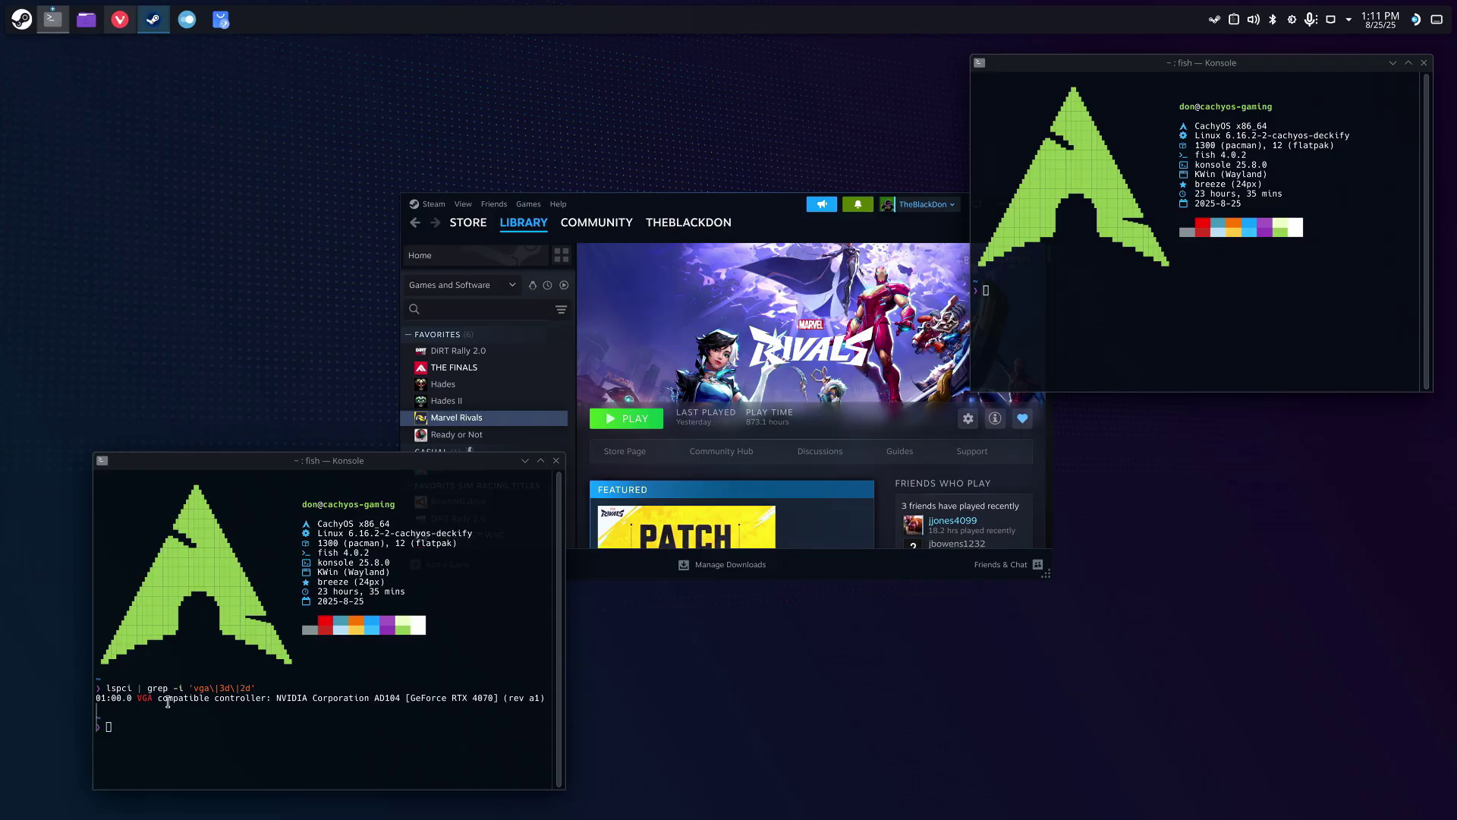
# Highlight the lspci line naming the NVIDIA GeForce RTX 4070 and the 'deckify' kernel name
pyautogui.moveTo(148, 700); pyautogui.dragTo(545, 700)
pyautogui.moveTo(282, 704); pyautogui.dragTo(528, 699)
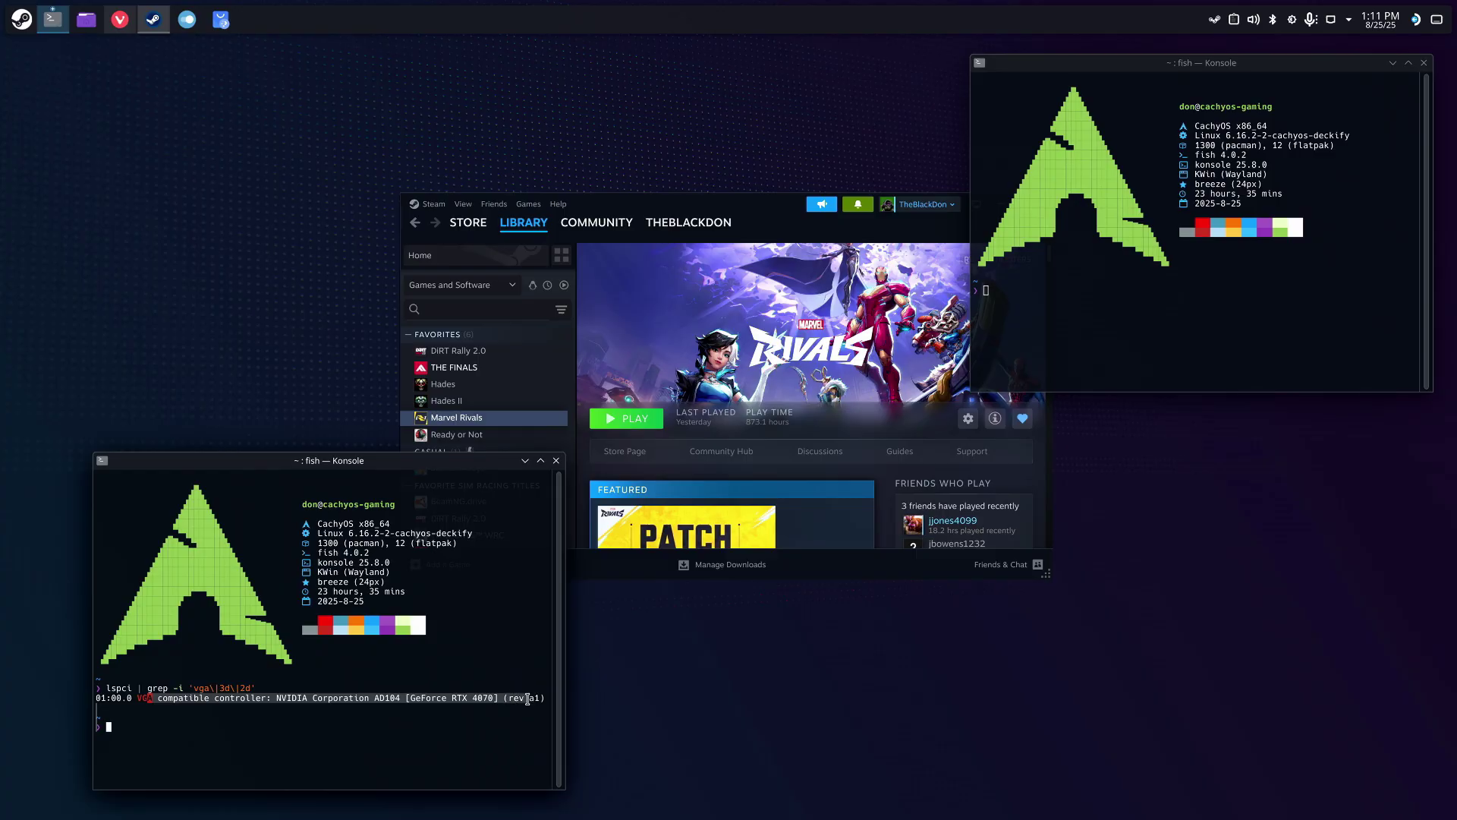
pyautogui.moveTo(479, 530); pyautogui.dragTo(440, 529)
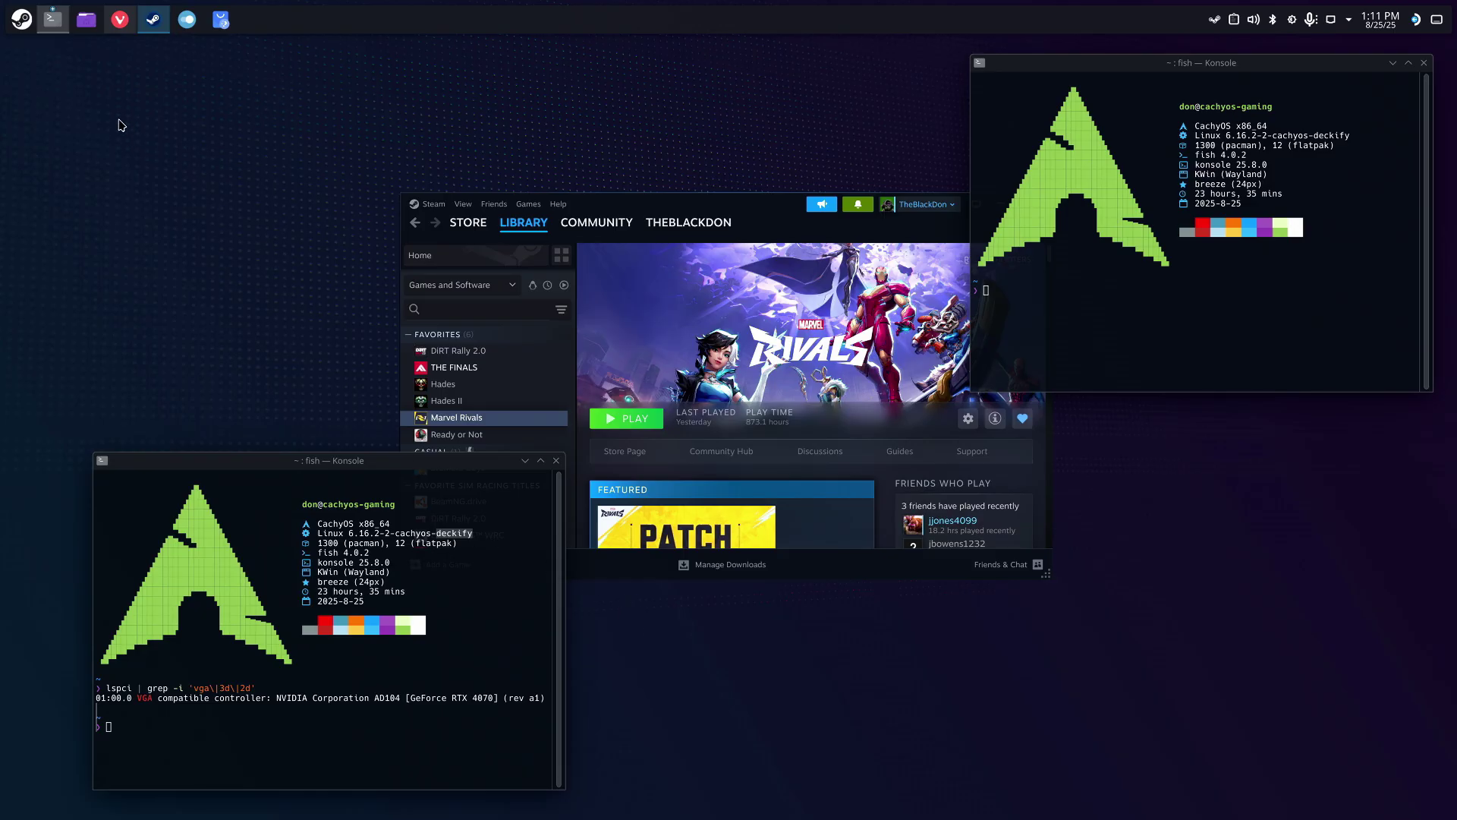
# Reposition the Steam window and bring up Dolphin showing the Downloads folder
pyautogui.moveTo(709, 204); pyautogui.dragTo(669, 222)
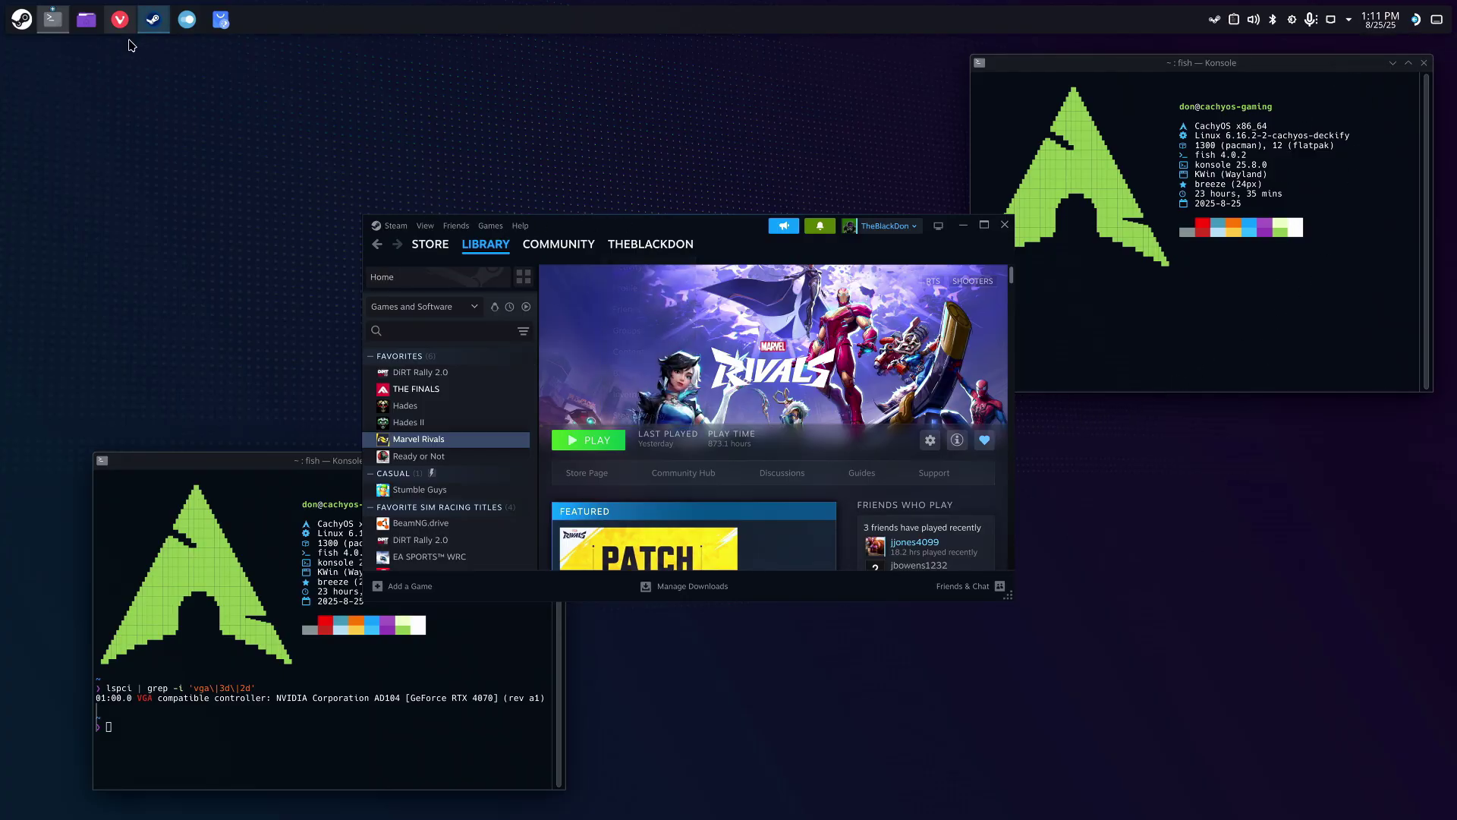
pyautogui.click(86, 19)
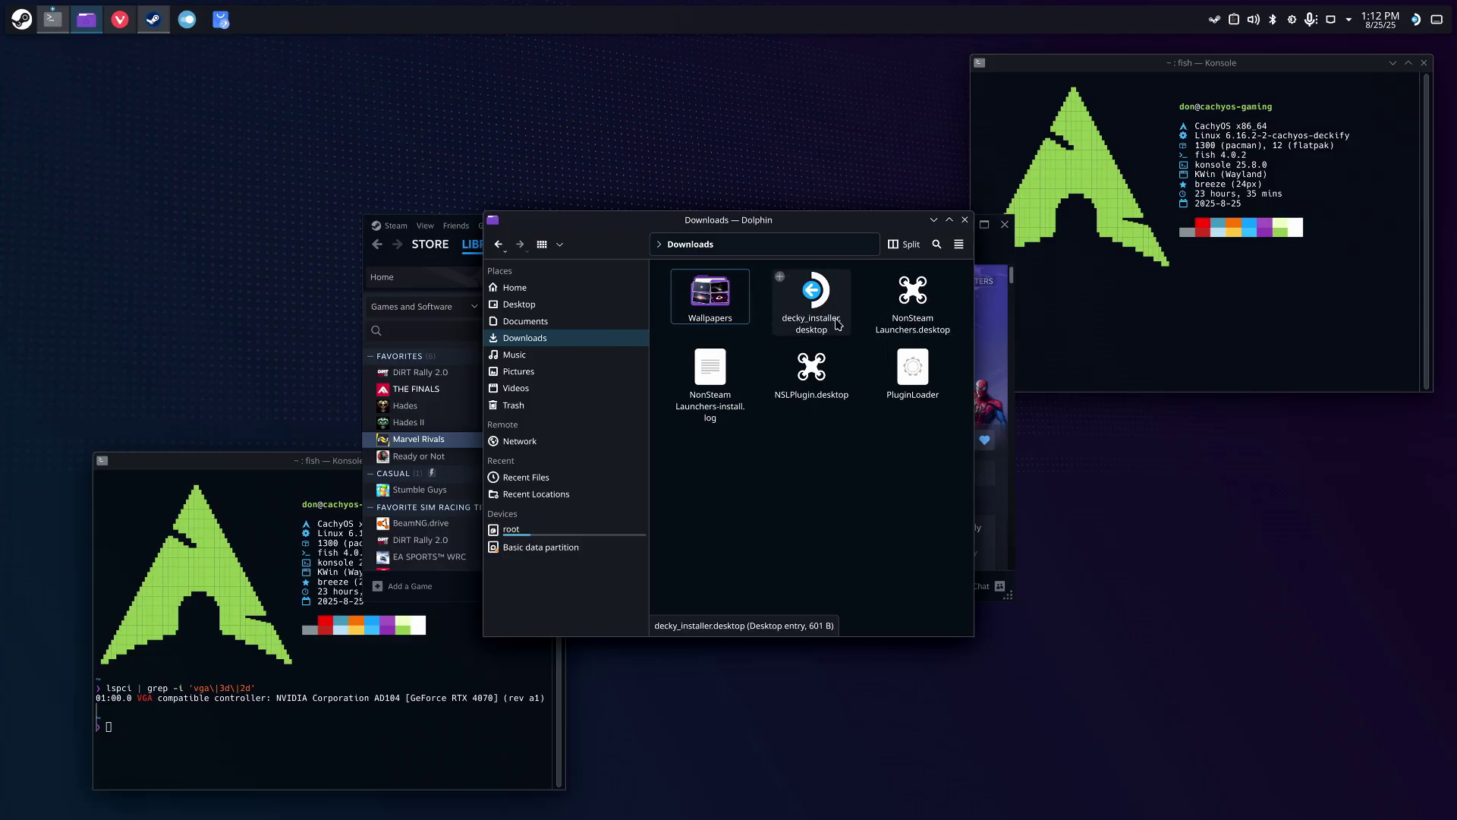
# Close the Dolphin Downloads window and nudge the Steam library window slightly right
pyautogui.click(964, 220)
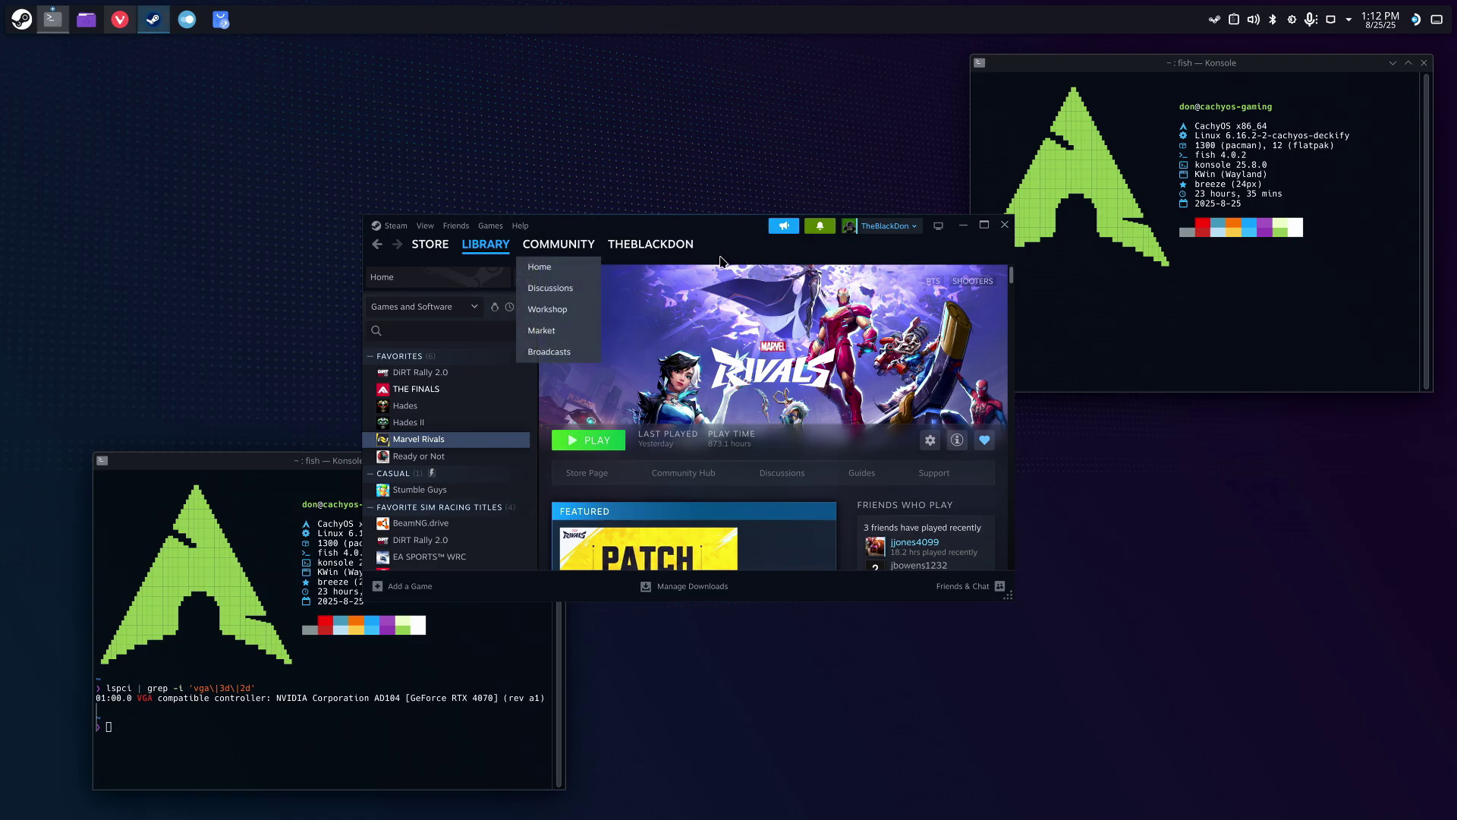
pyautogui.moveTo(714, 230); pyautogui.dragTo(741, 231)
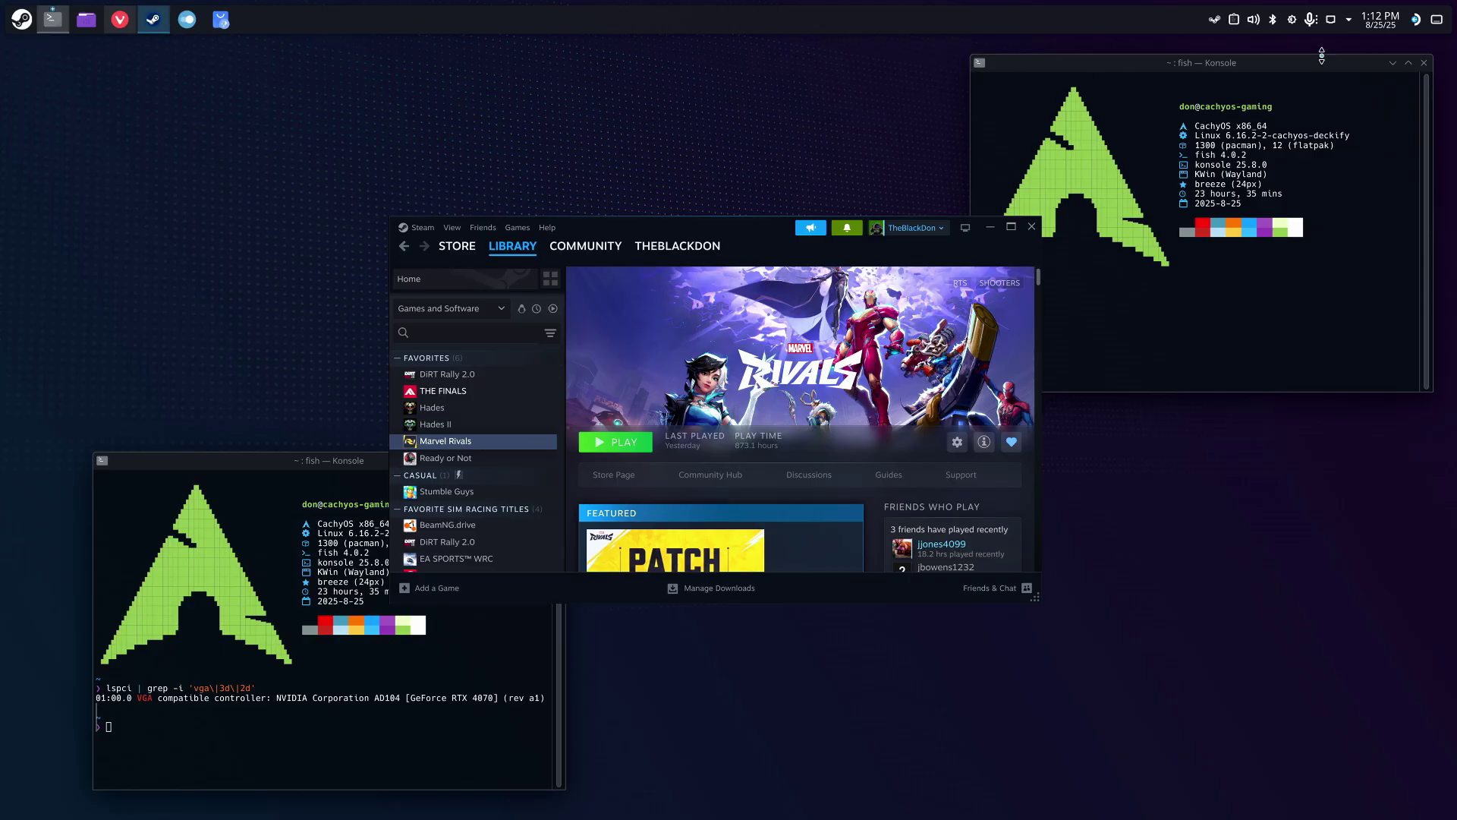
# Switch to Gaming Mode, browse the shelf from The Finals to Ready or Not, and open the main menu
pyautogui.click(1417, 23)
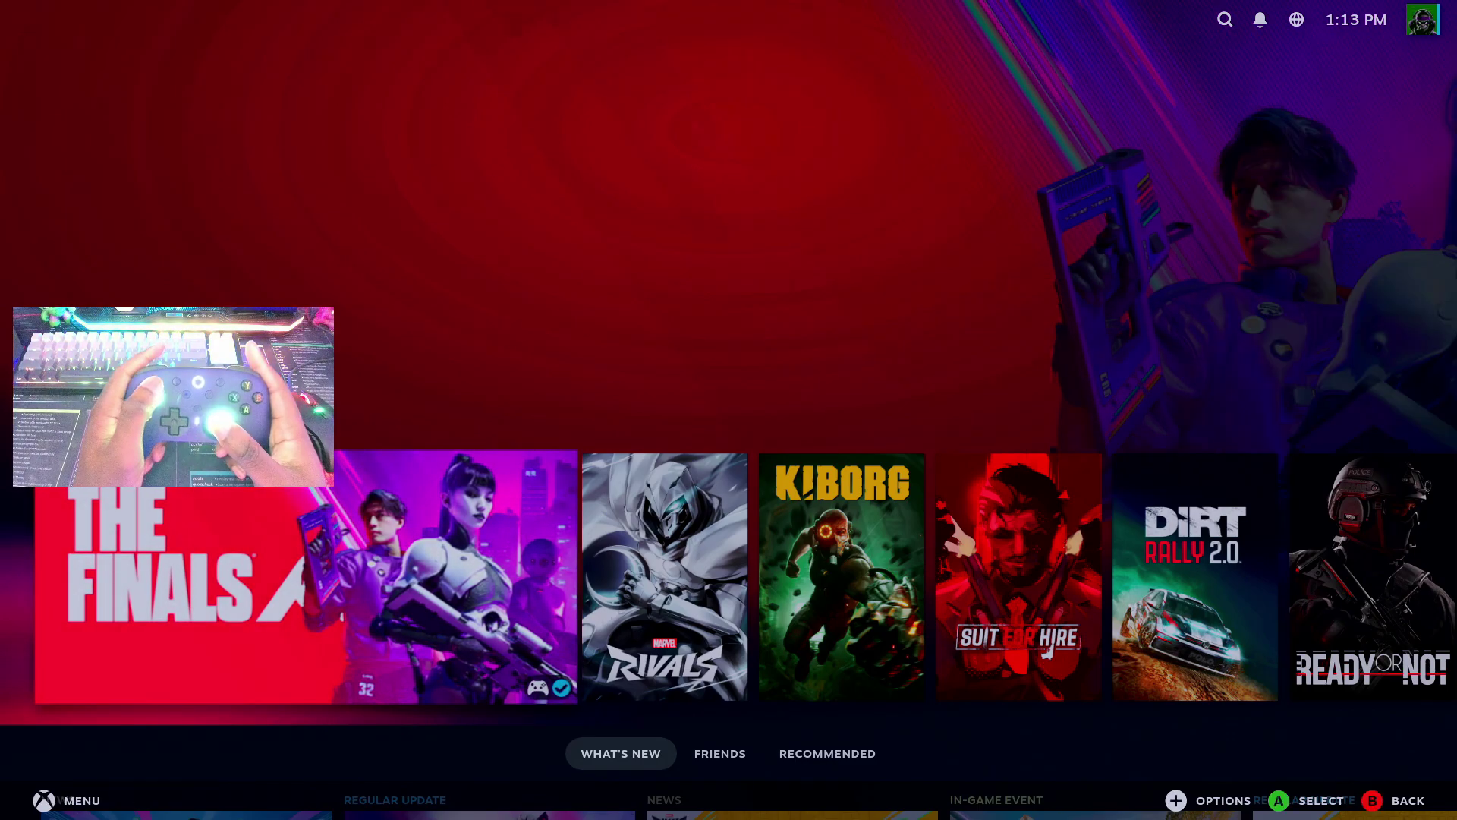
pyautogui.press('Right')
pyautogui.press('Left')
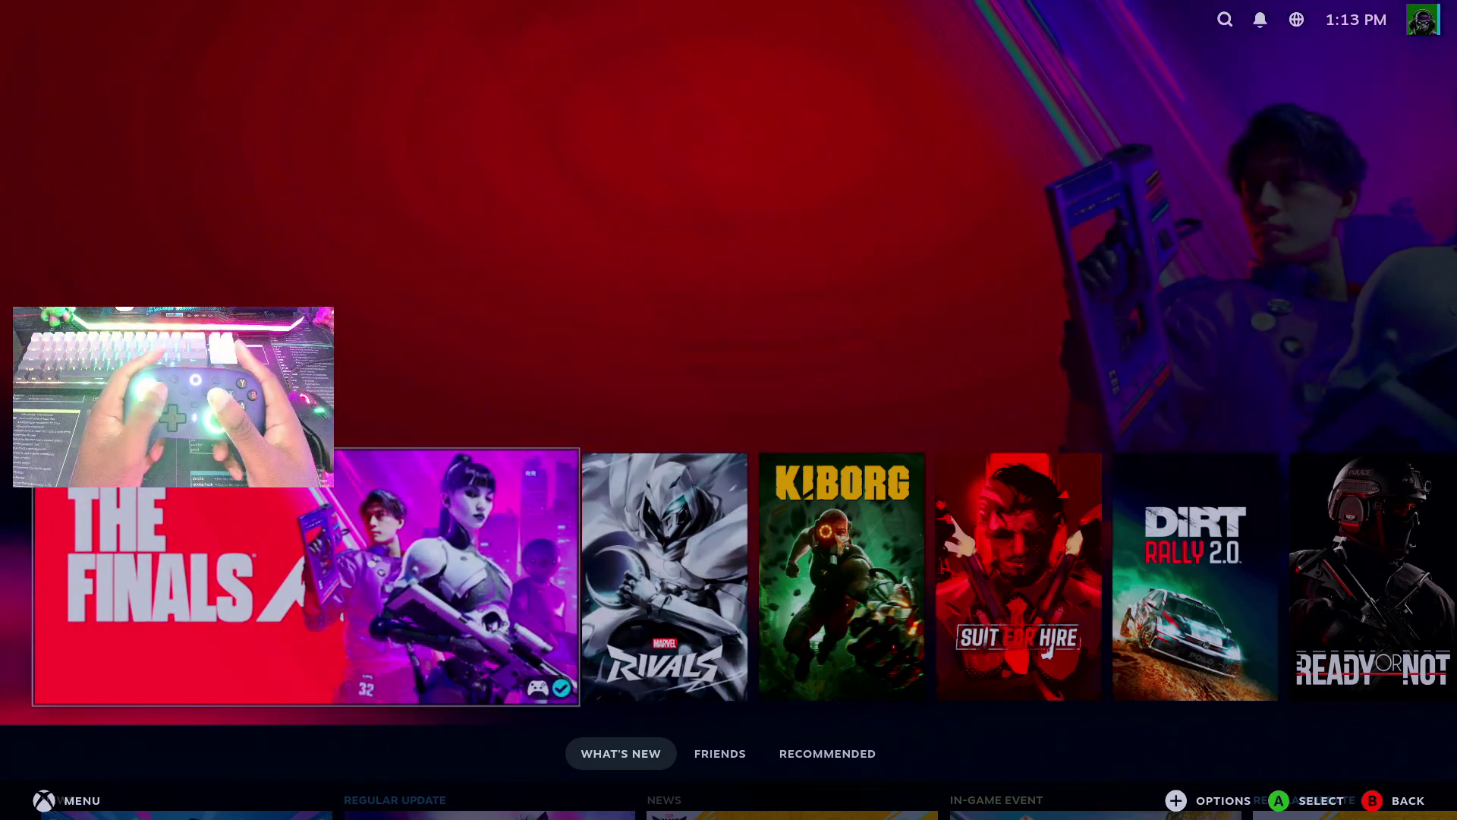
pyautogui.press('Right')
pyautogui.press('Right')
pyautogui.press('Right')
pyautogui.press('Right')
pyautogui.press('Right')
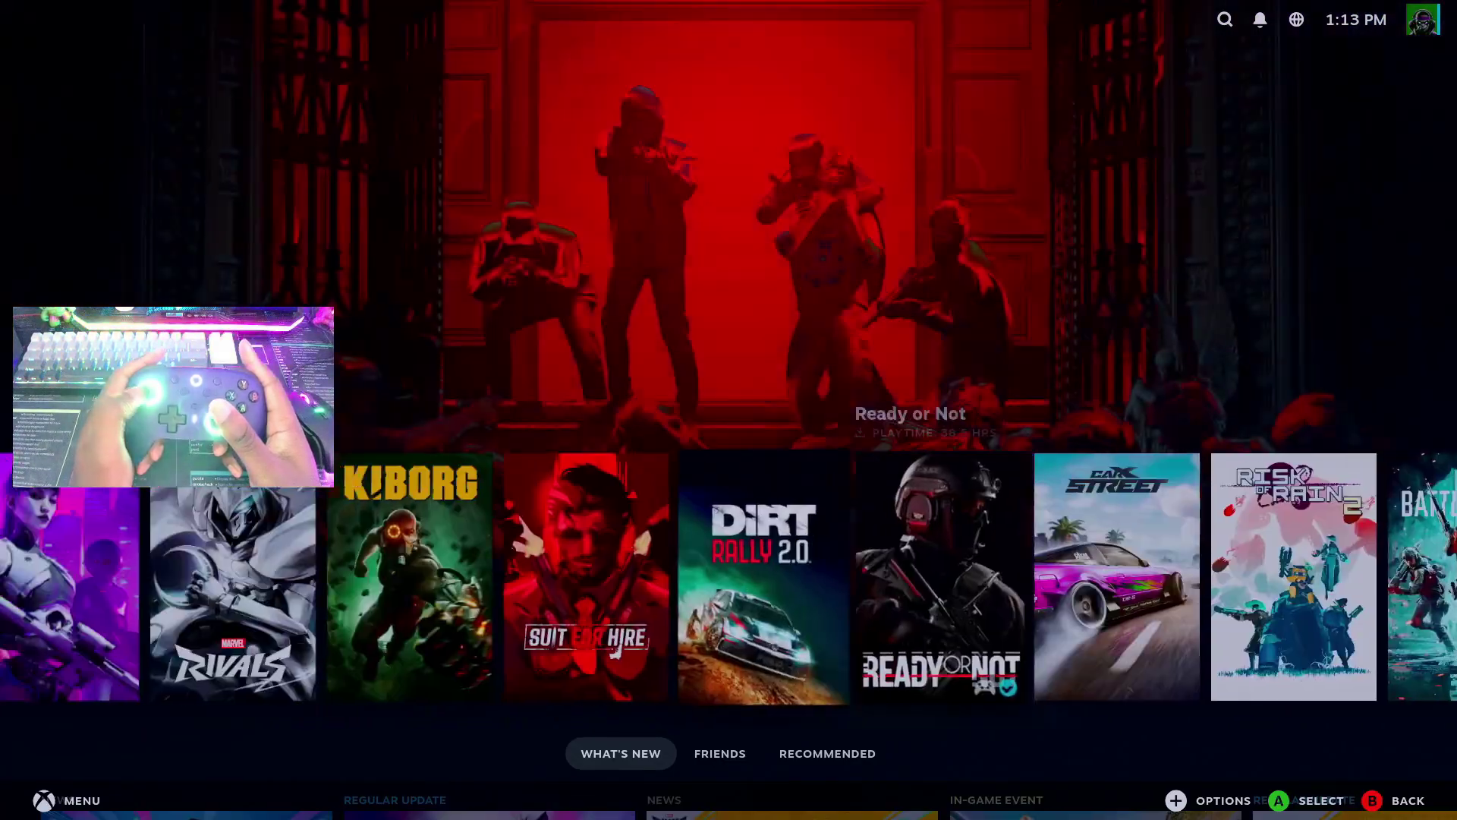
pyautogui.press('Left')
pyautogui.press('Left')
pyautogui.press('Left')
pyautogui.press('Left')
pyautogui.press('Left')
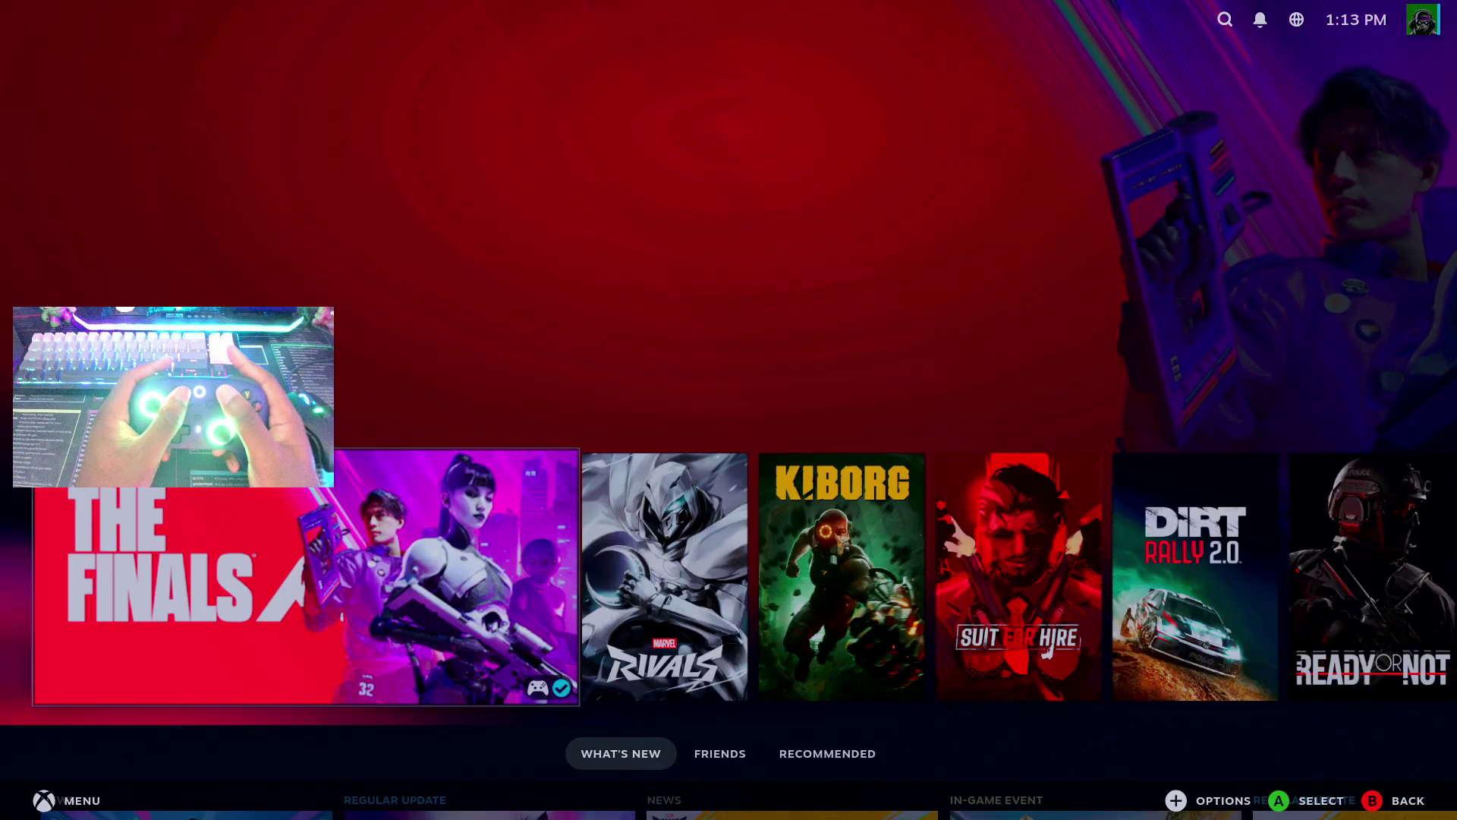
pyautogui.press('super')
pyautogui.press('Down')
pyautogui.press('Down')
# Enter Settings and move through the categories (Game Recording, Storage, Home) up to Display
pyautogui.press('Down')
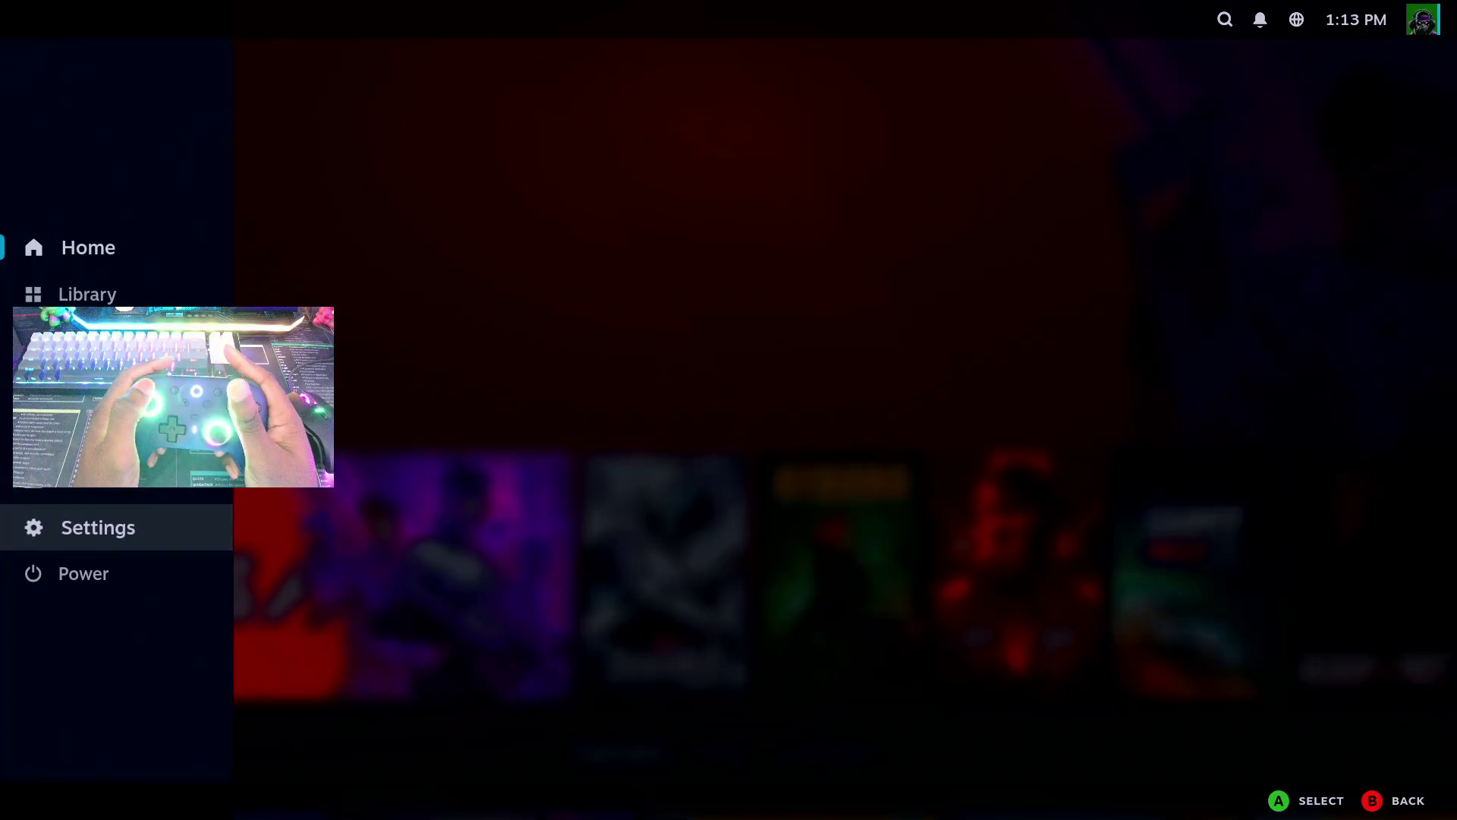
pyautogui.press('Return')
pyautogui.press('Down')
pyautogui.press('Down')
pyautogui.press('Down')
pyautogui.press('Down')
pyautogui.press('Down')
pyautogui.press('Down')
pyautogui.press('Down')
pyautogui.press('Down')
pyautogui.press('Down')
pyautogui.press('Down')
pyautogui.press('Down')
pyautogui.press('Down')
pyautogui.press('Down')
pyautogui.press('Down')
pyautogui.press('Down')
pyautogui.press('Down')
pyautogui.press('Down')
pyautogui.press('Down')
pyautogui.press('Down')
pyautogui.press('Down')
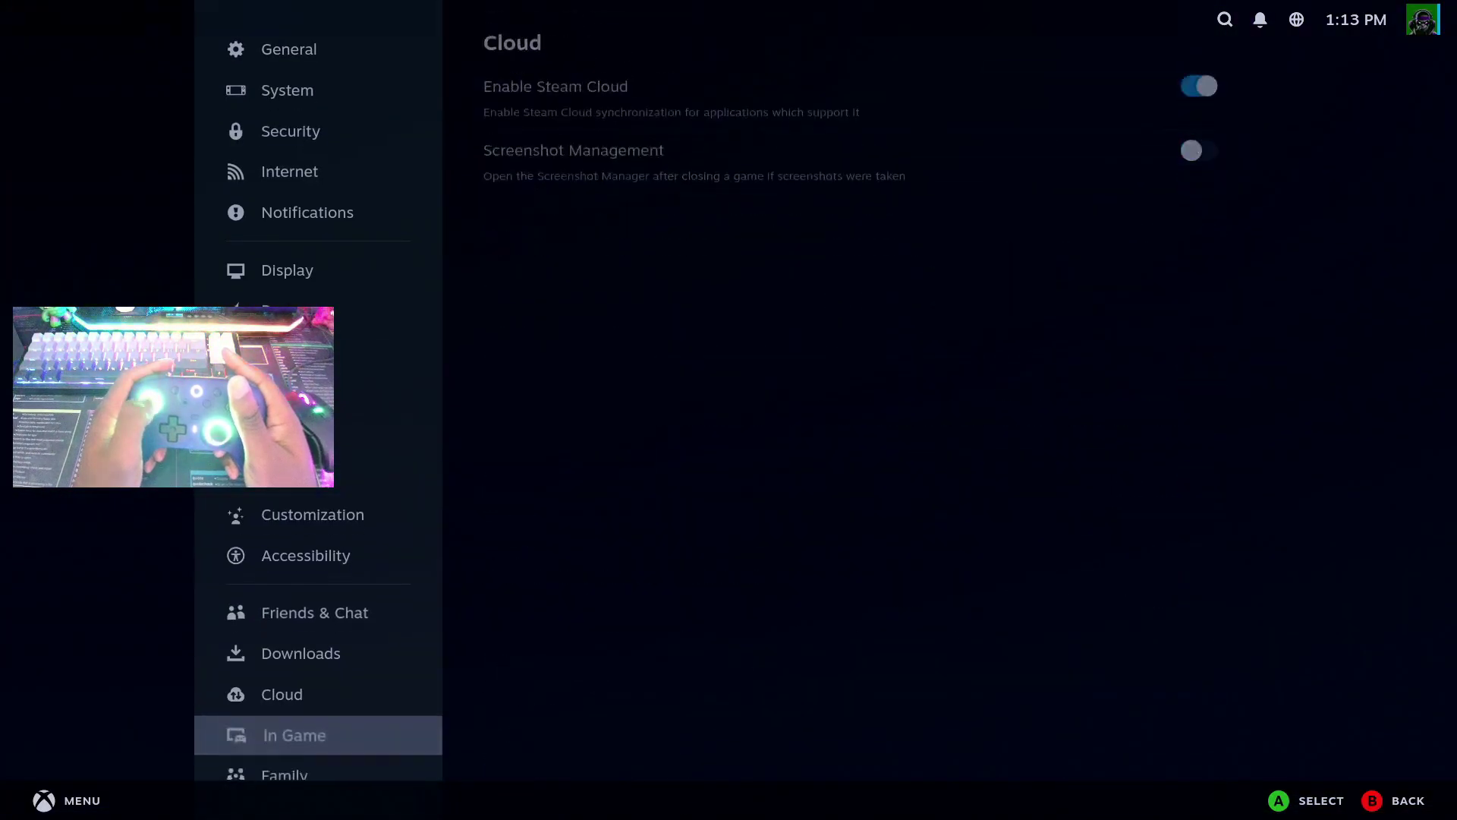
pyautogui.press('Down')
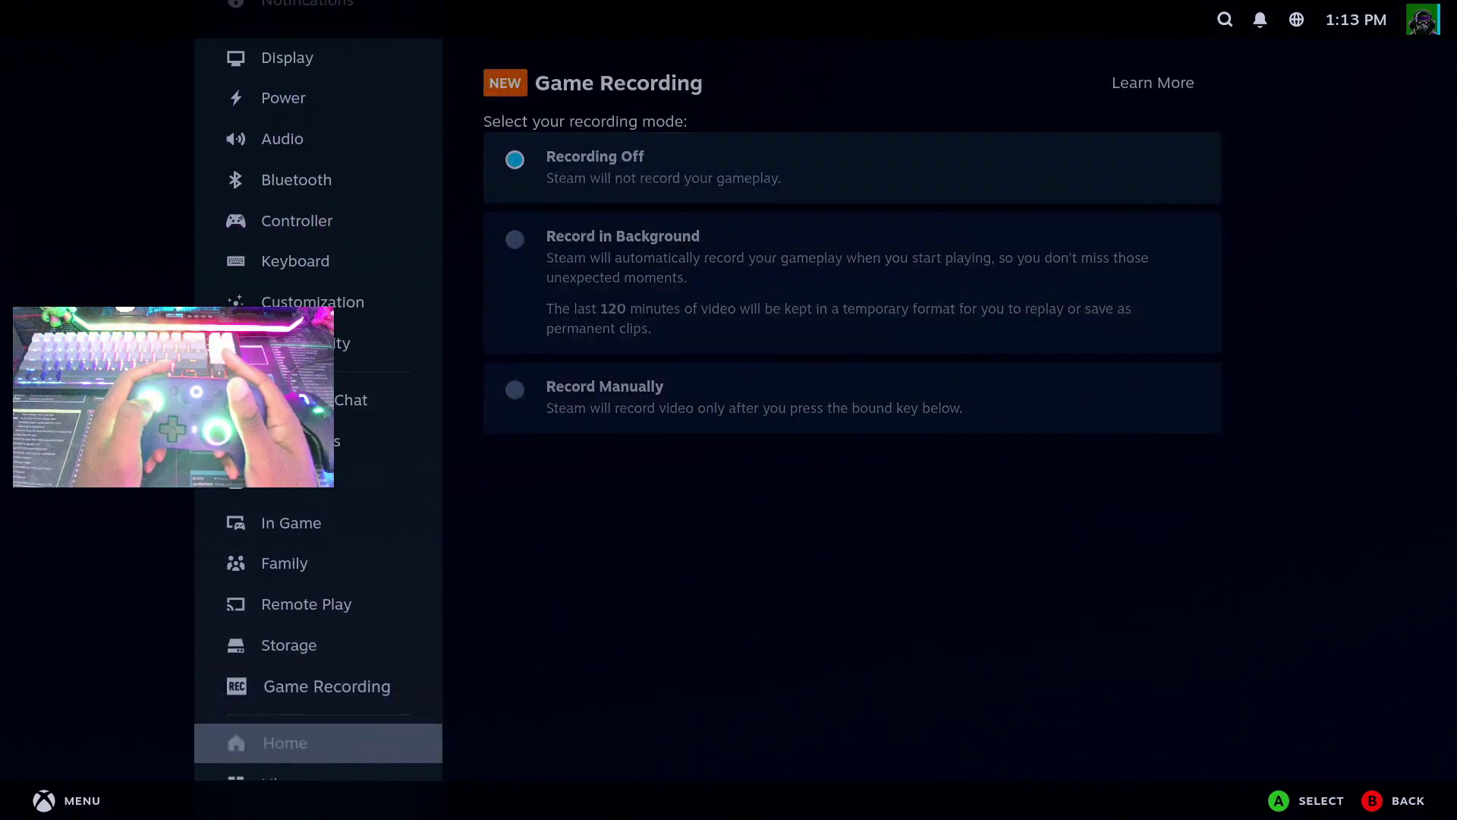
pyautogui.press('Up')
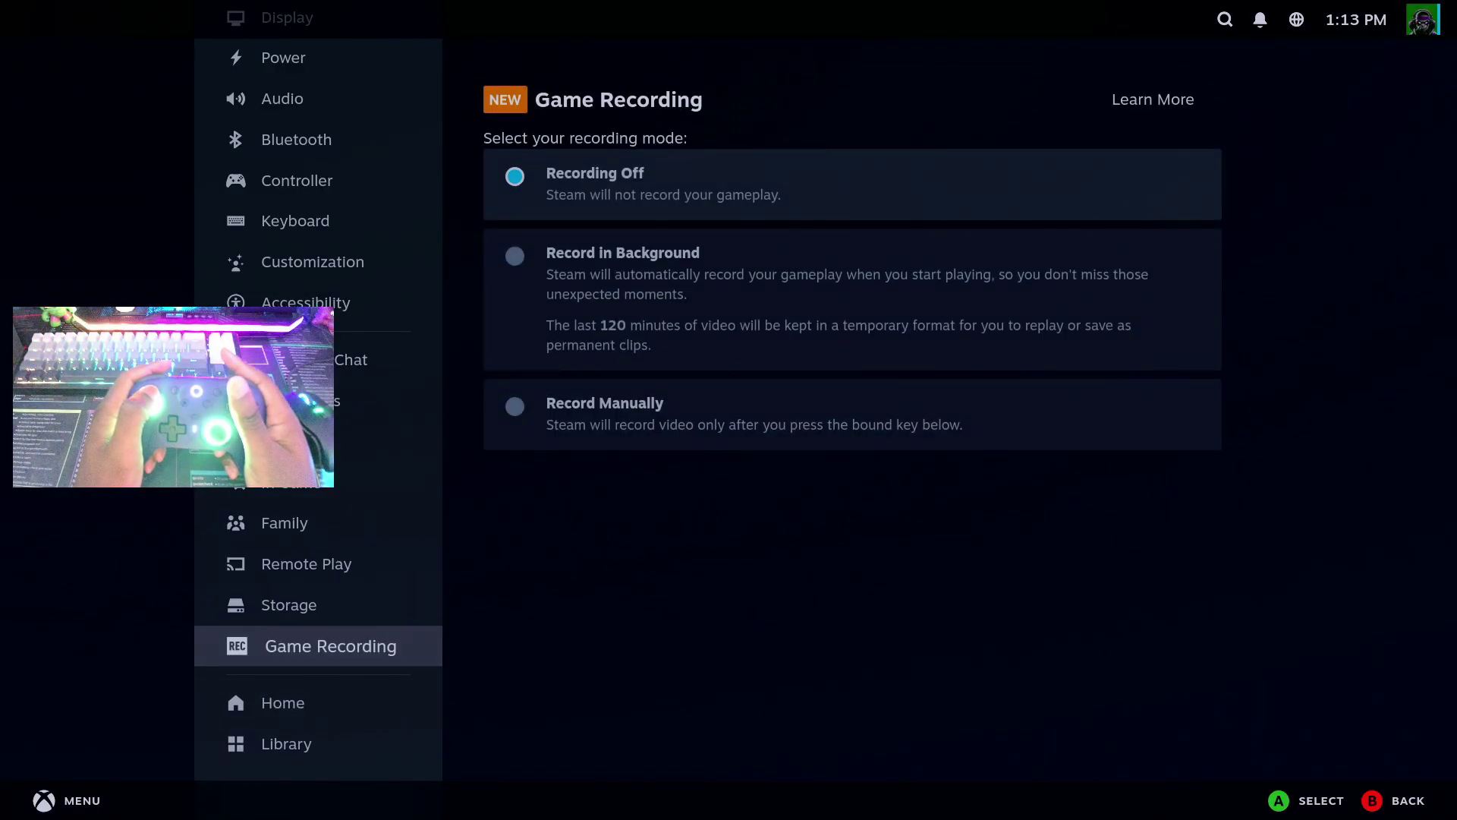
pyautogui.press('Up')
pyautogui.press('Down')
pyautogui.press('Up')
pyautogui.press('Down')
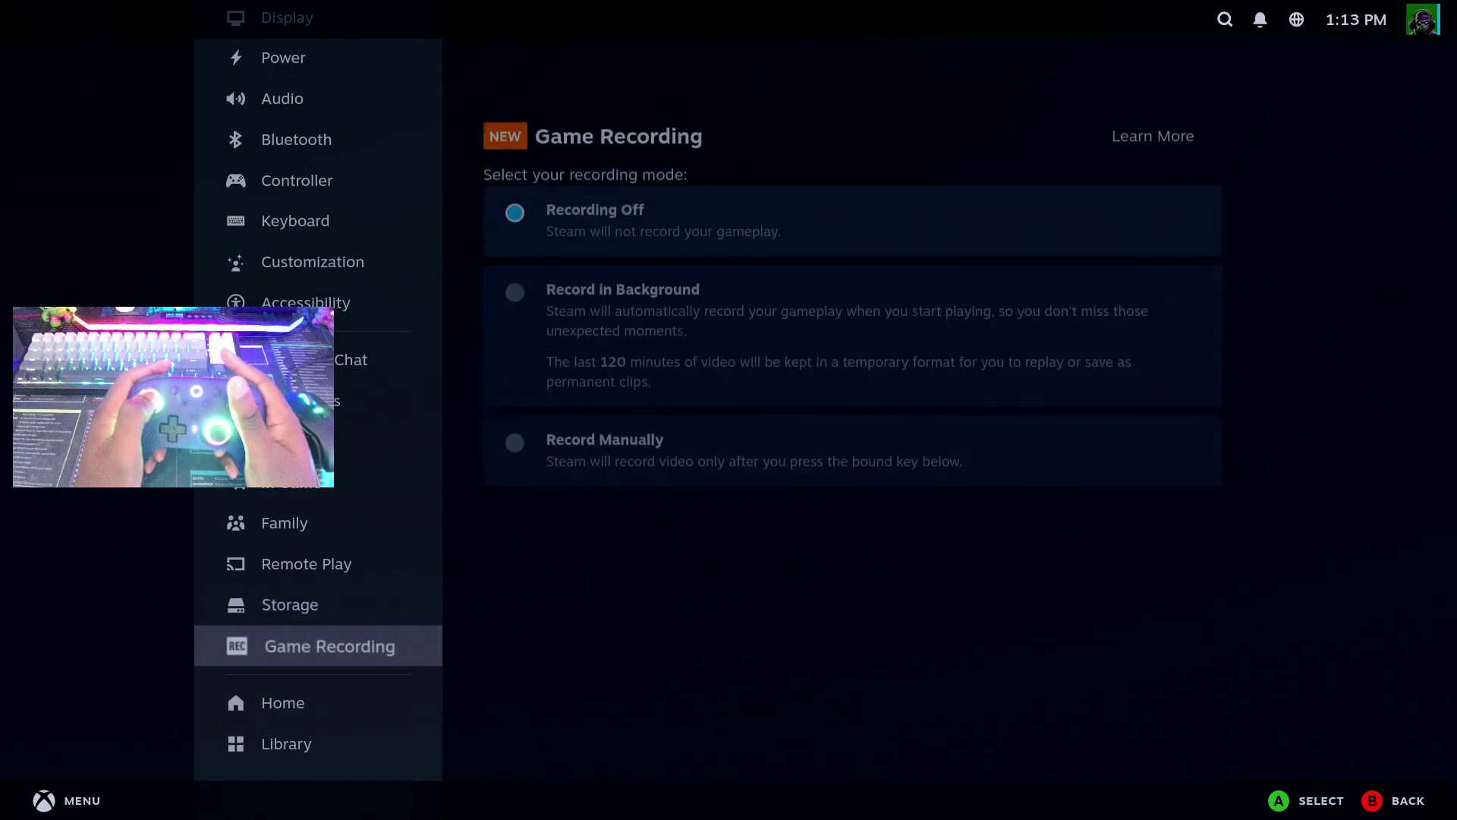
pyautogui.press('Down')
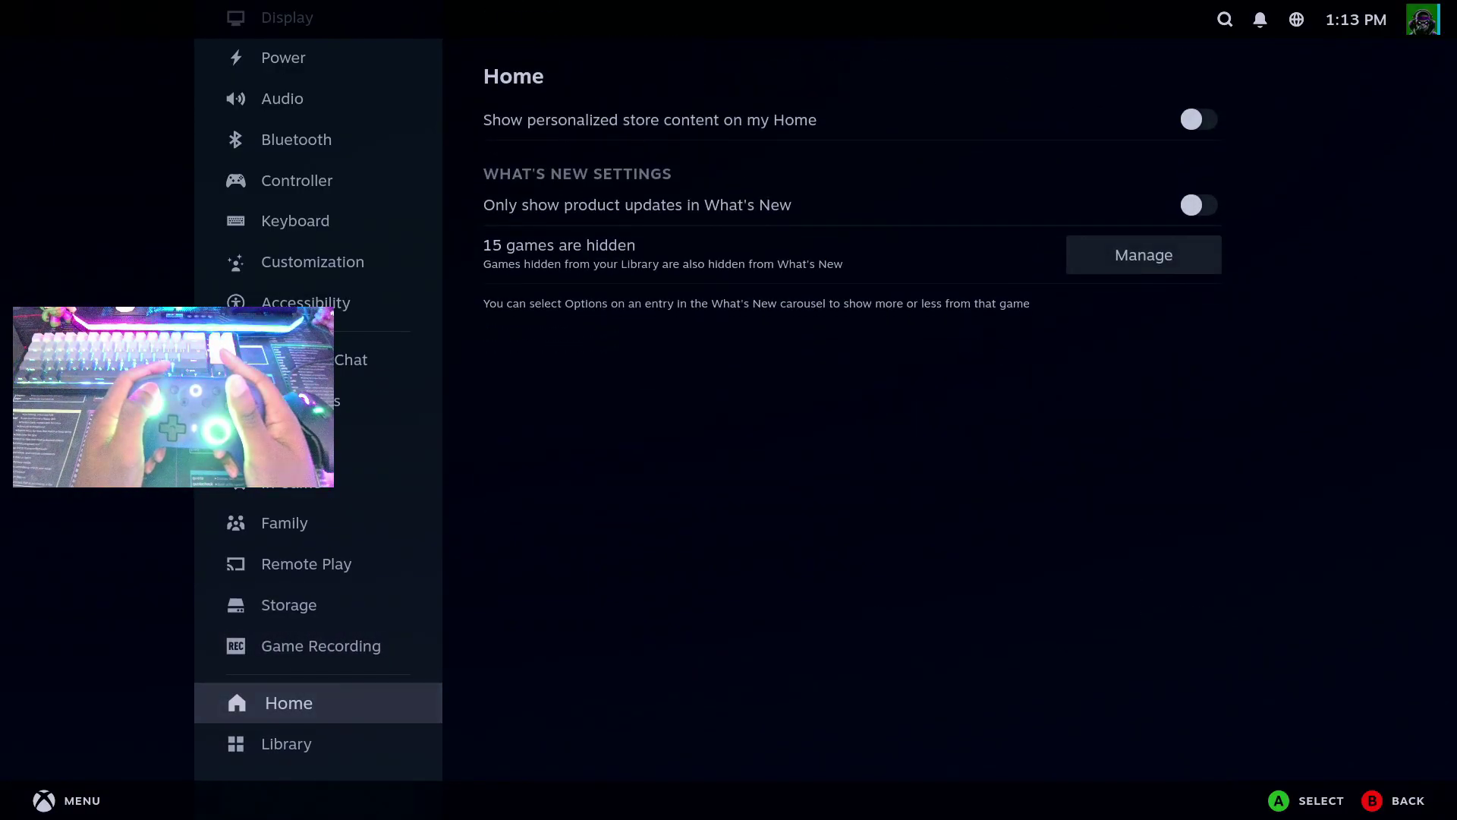
pyautogui.press('Up')
pyautogui.press('pageup')
# Find Enable HDR among the Display options and switch it off
pyautogui.press('Right')
pyautogui.press('Down')
pyautogui.press('Down')
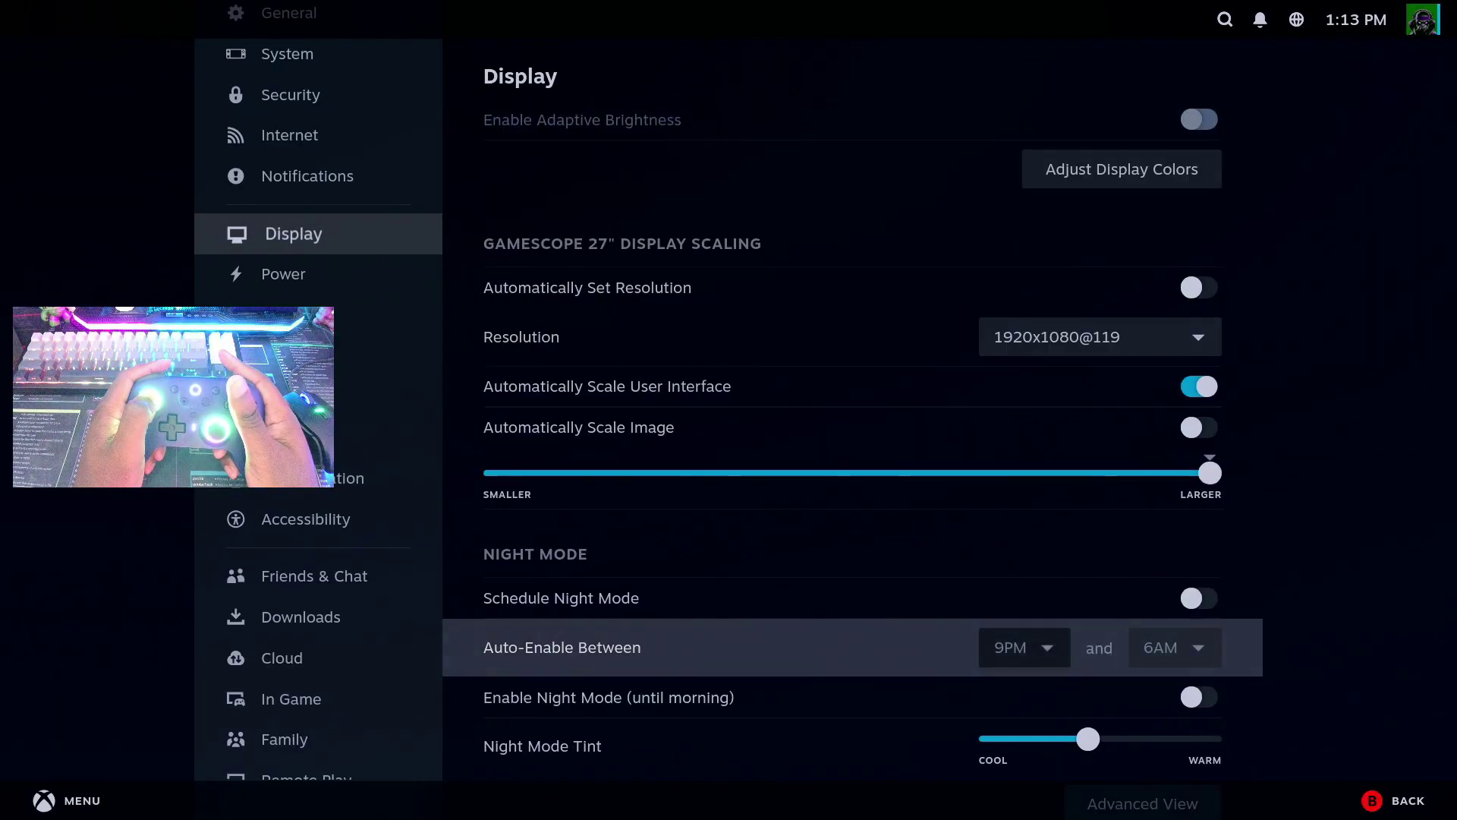
pyautogui.press('pagedown')
pyautogui.press('Up')
pyautogui.press('Up')
pyautogui.press('Down')
pyautogui.press('Down')
pyautogui.press('Down')
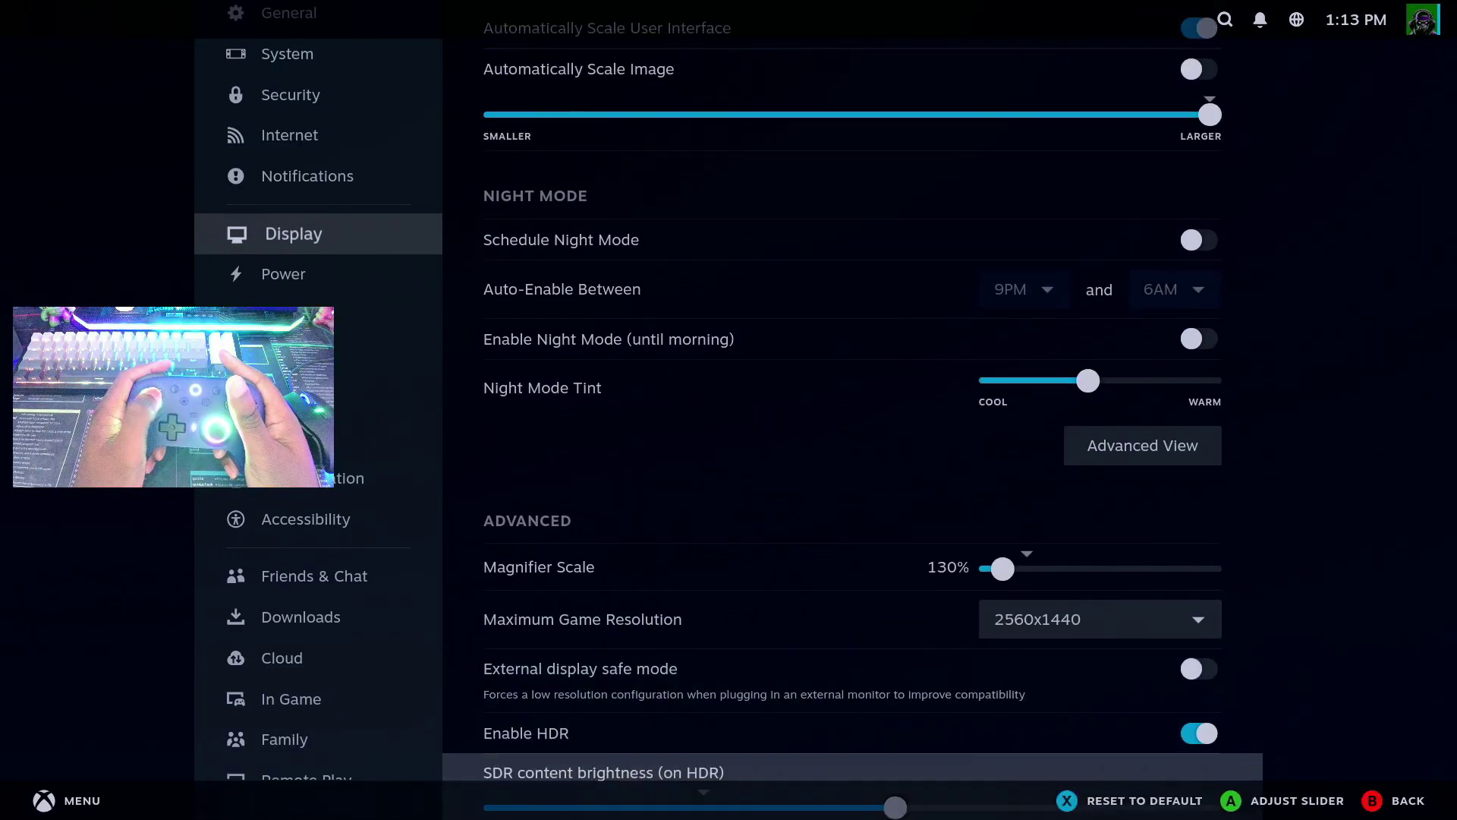
pyautogui.press('Down')
pyautogui.press('Up')
pyautogui.press('Up')
pyautogui.press('Return')
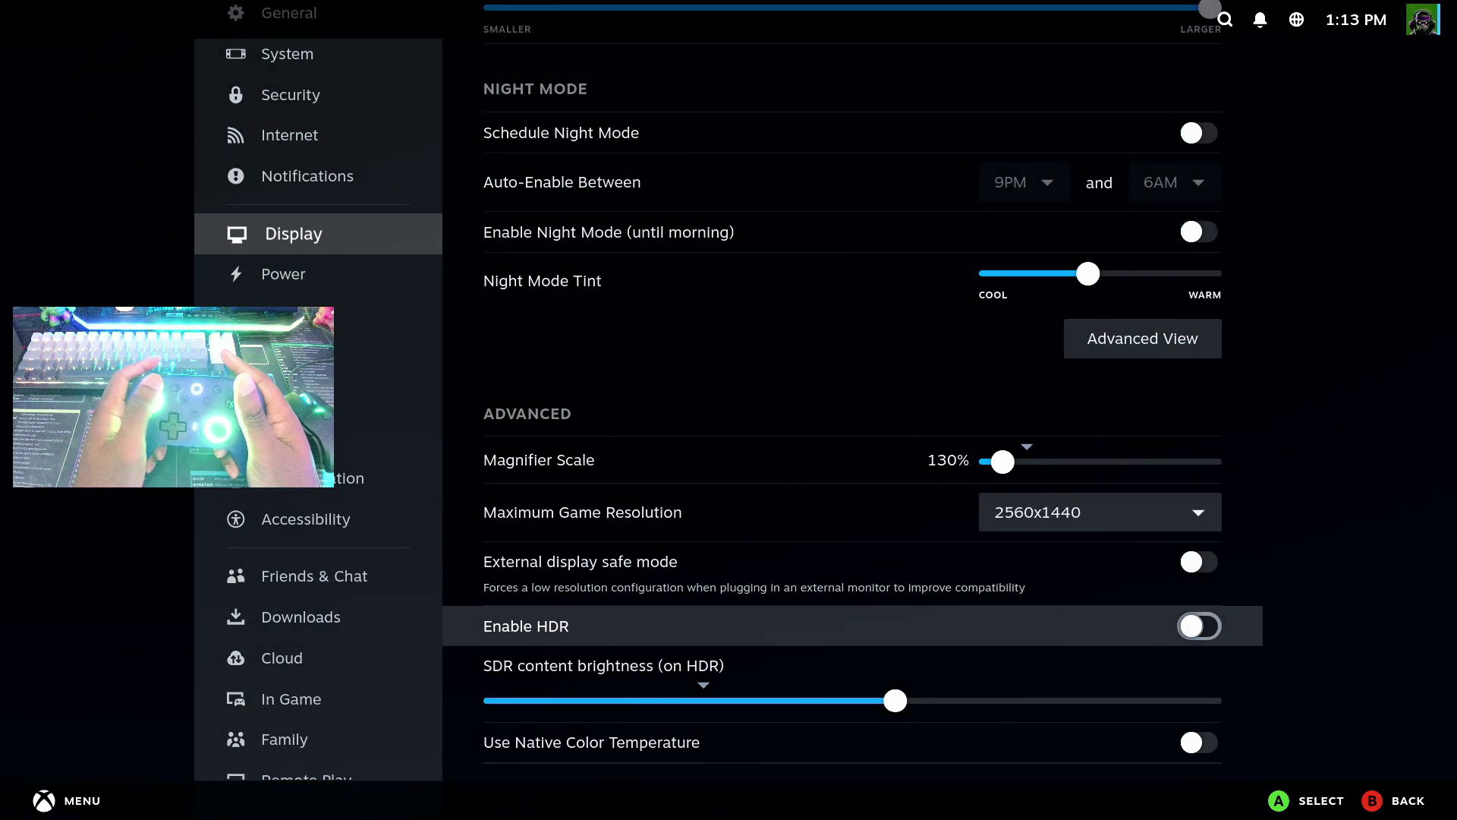
# Switch Enable HDR back on in the Display settings
pyautogui.press('Up')
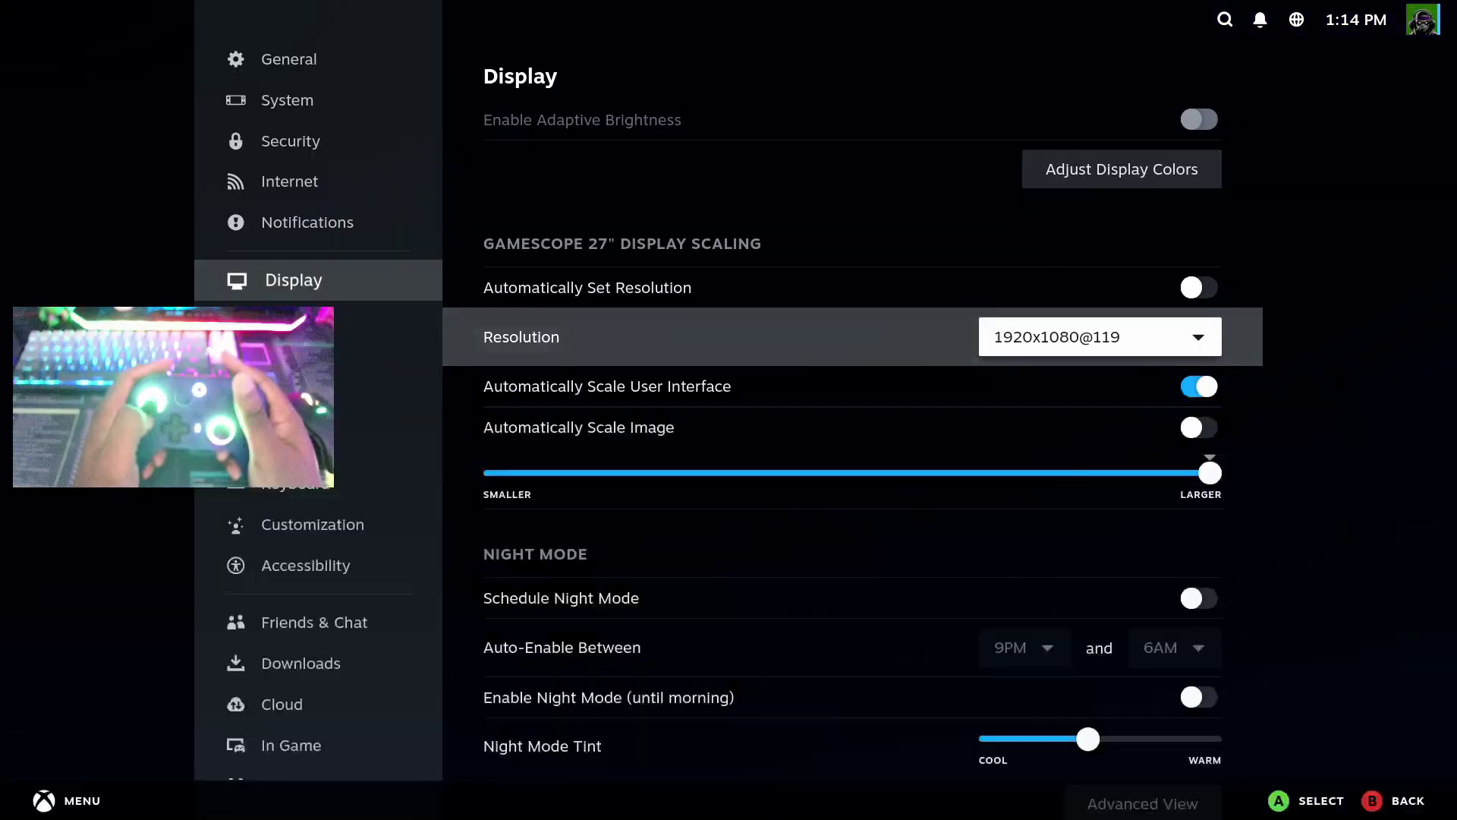
pyautogui.press('Down')
pyautogui.press('Down')
pyautogui.press('Down')
pyautogui.press('Down')
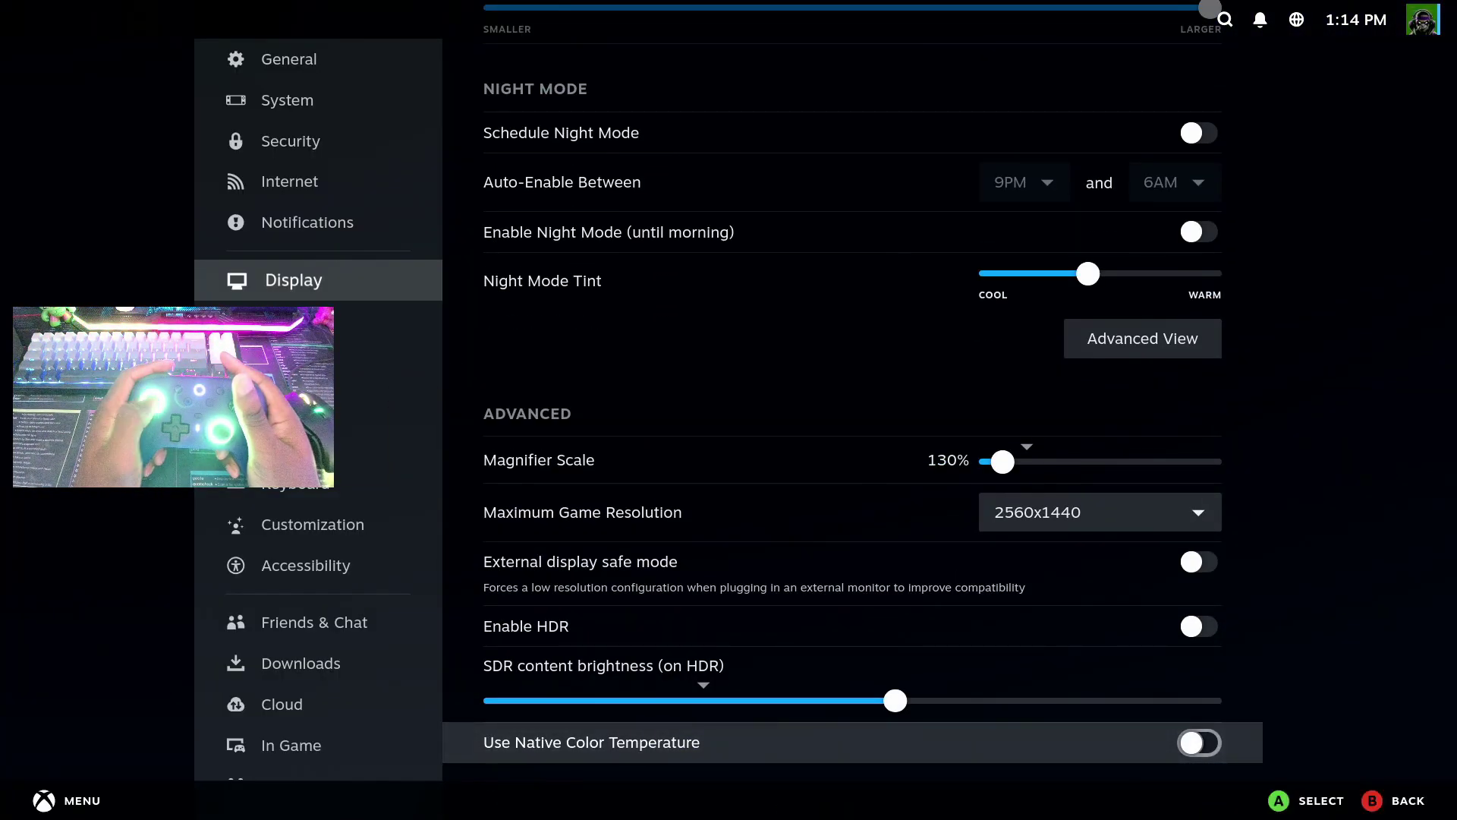
pyautogui.press('Up')
pyautogui.press('Up')
pyautogui.press('Return')
pyautogui.press('Up')
pyautogui.press('Up')
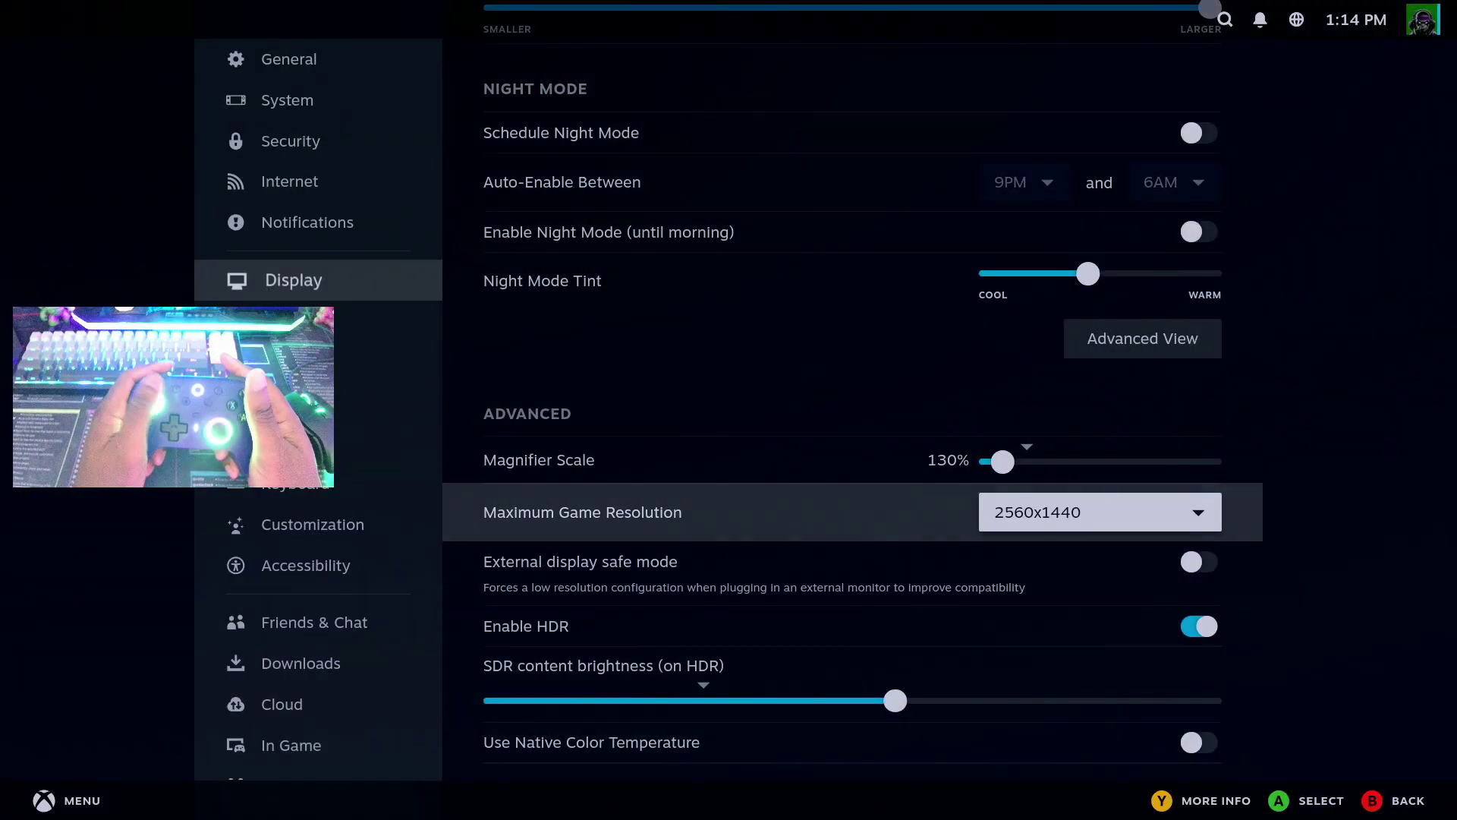
pyautogui.press('Up')
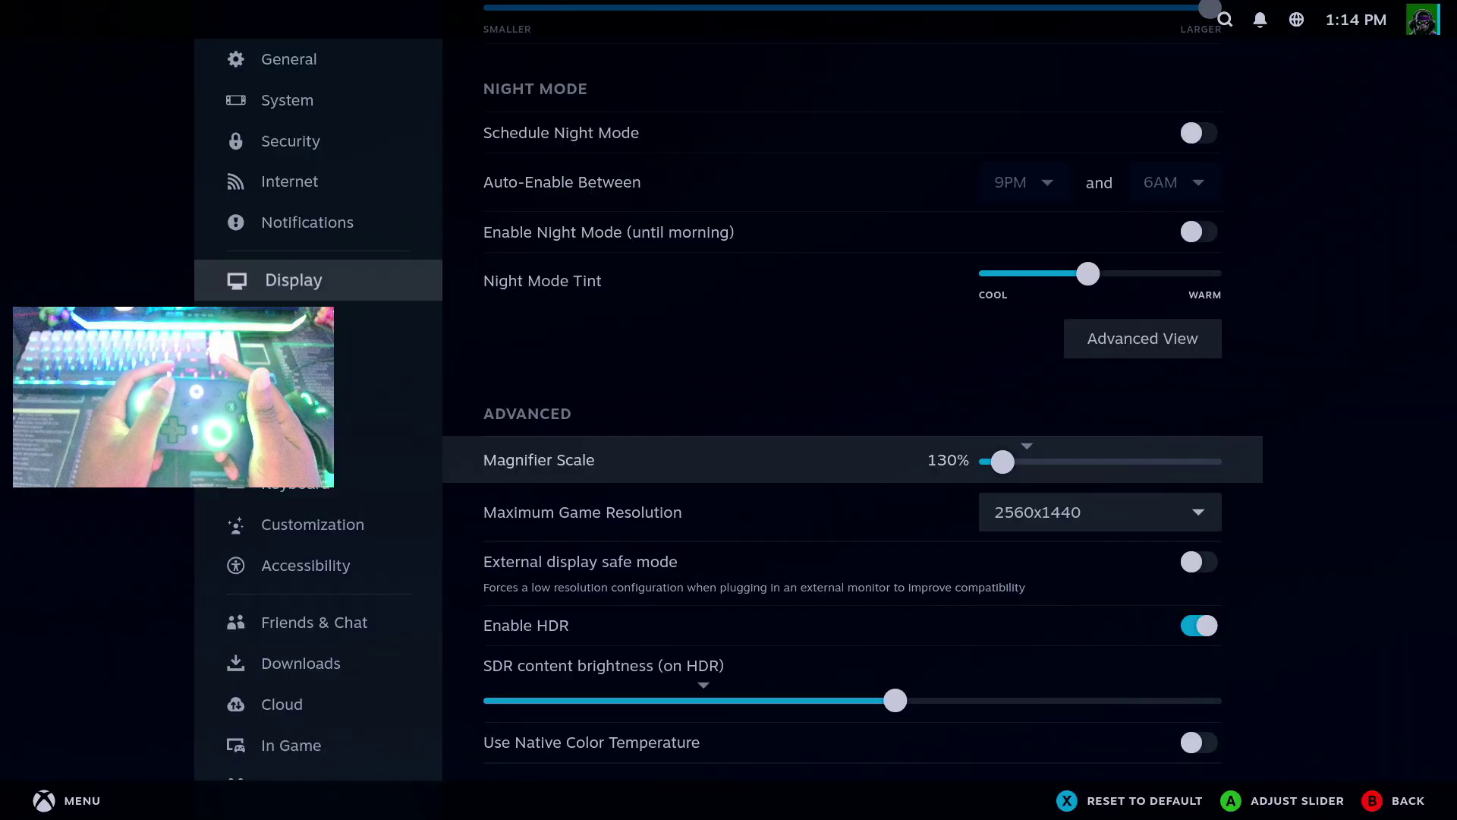
# Browse the settings categories, including Internet, then exit Settings back to Home
pyautogui.press('Left')
pyautogui.press('Down')
pyautogui.press('Up')
pyautogui.press('Up')
pyautogui.press('Up')
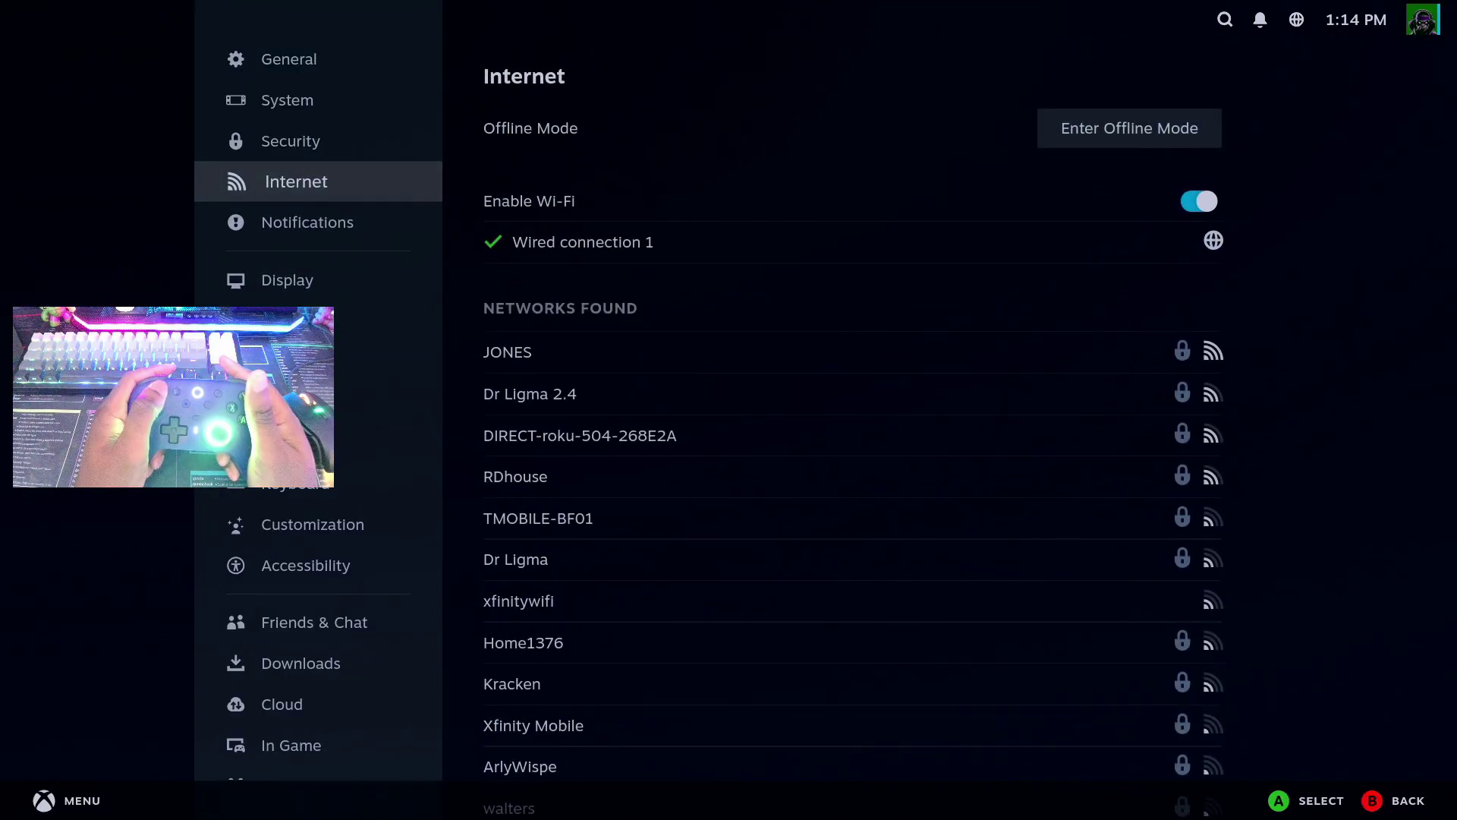
pyautogui.press('Down')
pyautogui.press('Down')
pyautogui.press('Down')
pyautogui.press('Down')
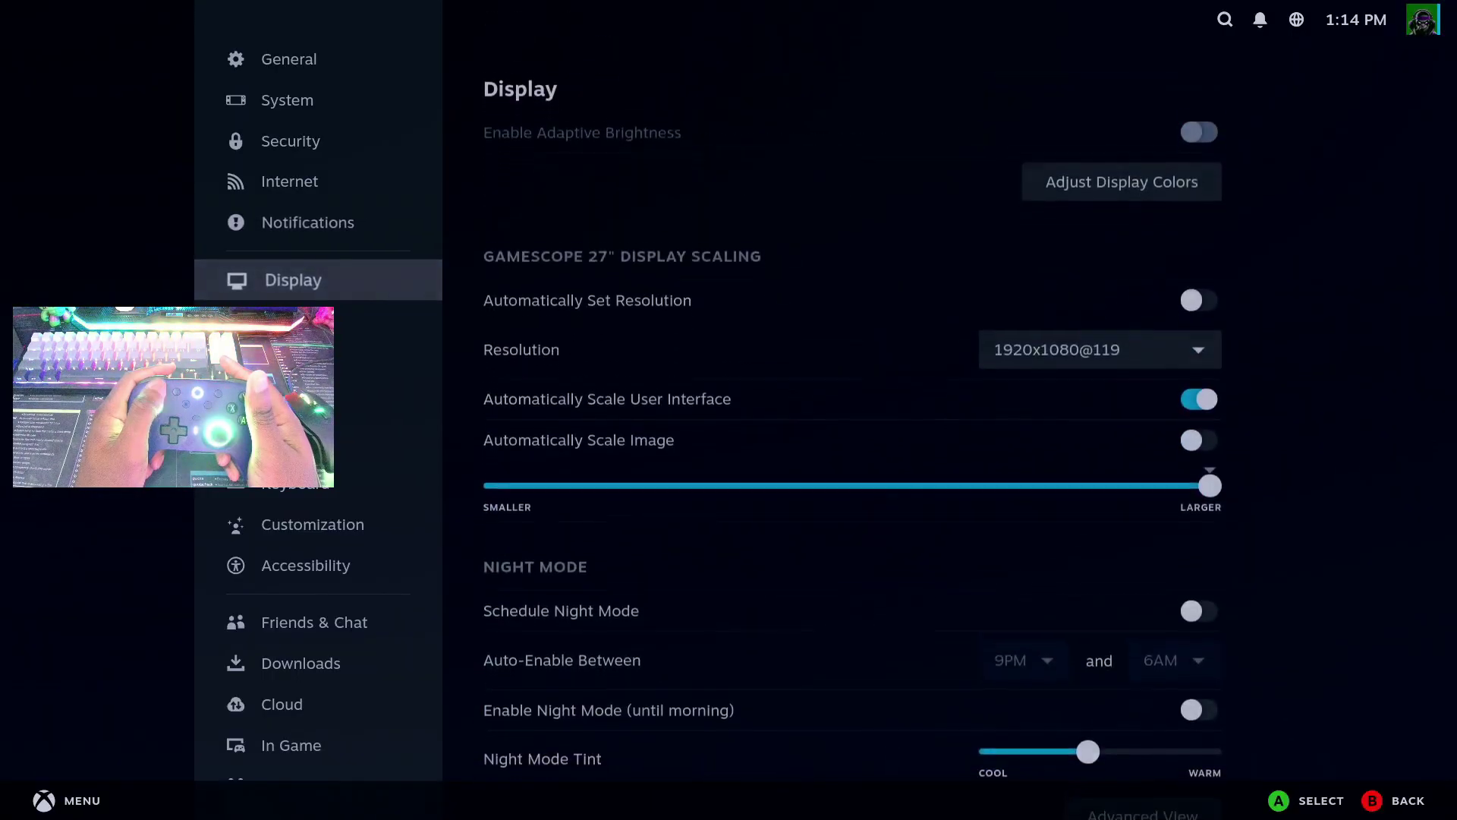
pyautogui.press('Down')
pyautogui.press('Down')
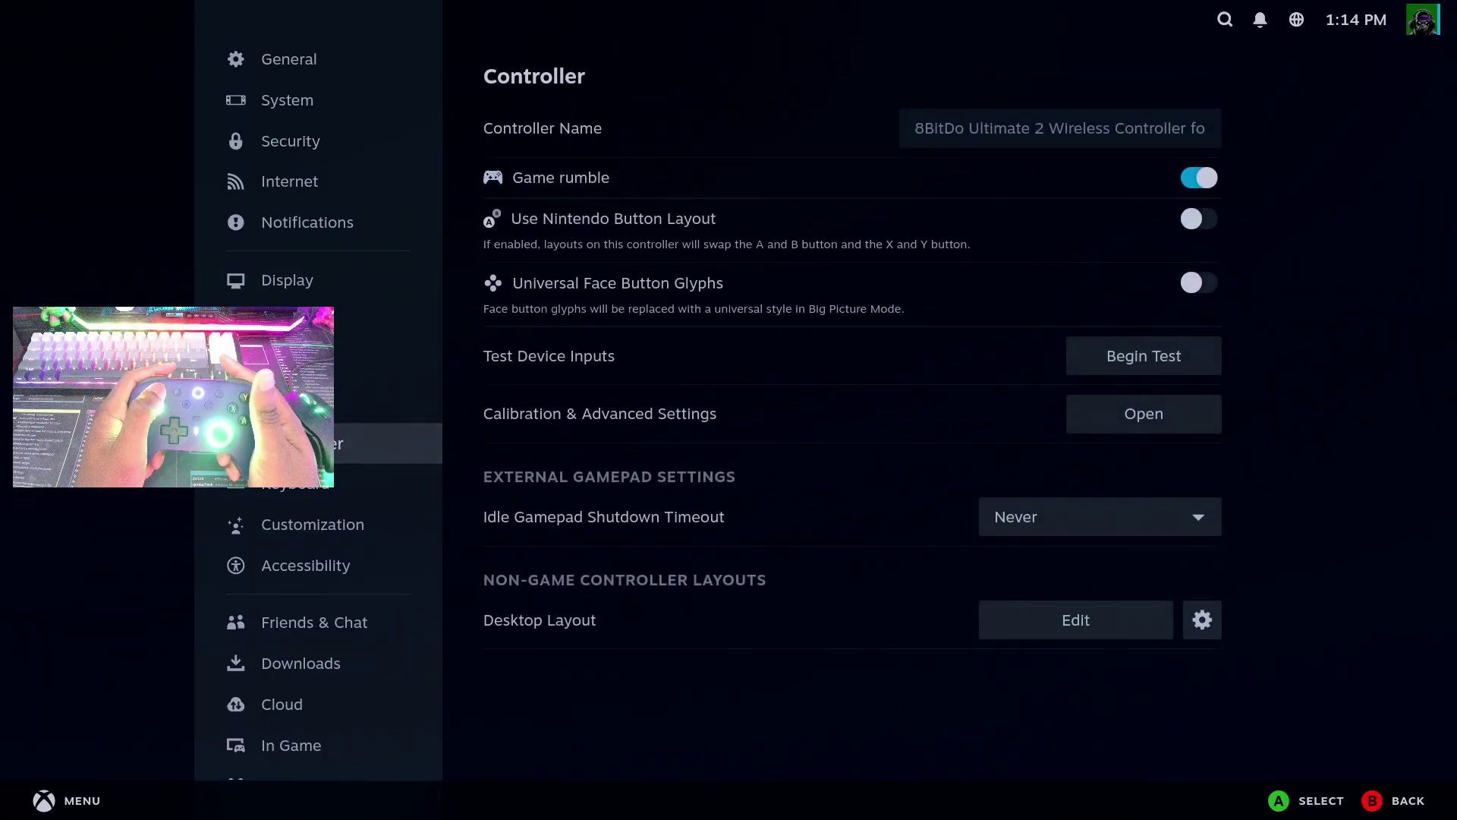
pyautogui.press('Escape')
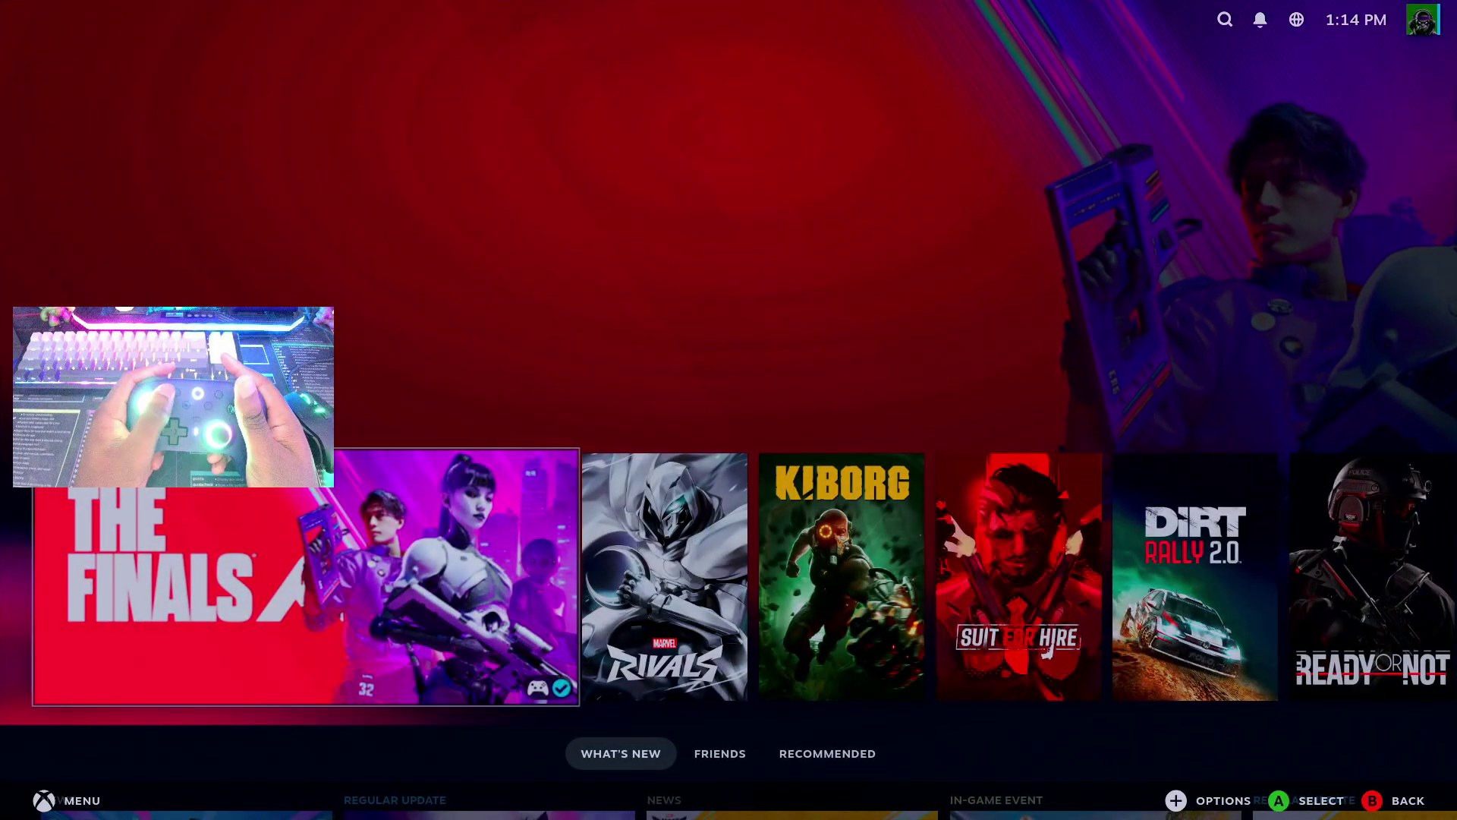
# Highlight Marvel Rivals in the Home game row and open its game page
pyautogui.press('Right')
pyautogui.press('Left')
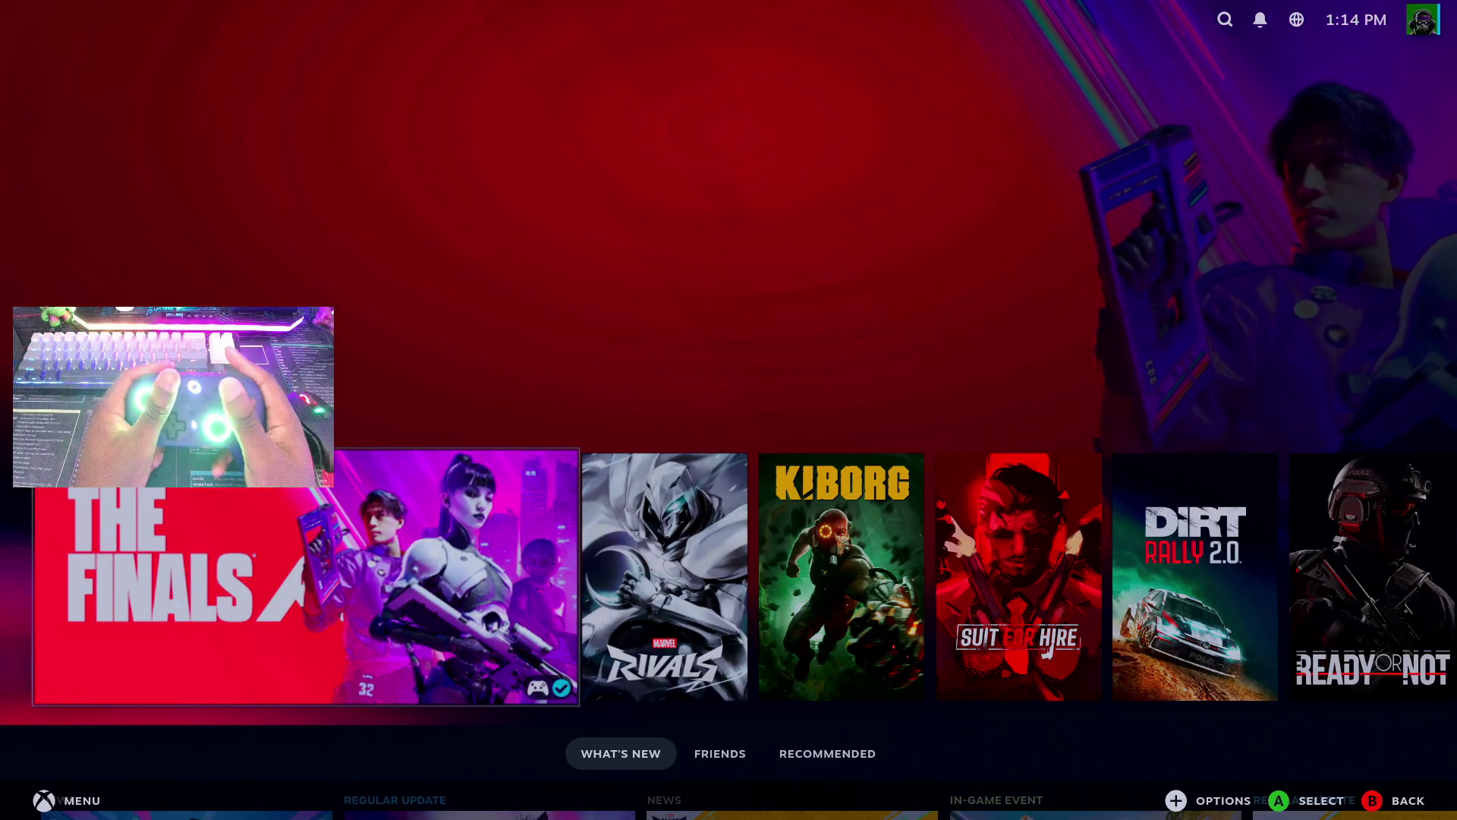
pyautogui.press('Right')
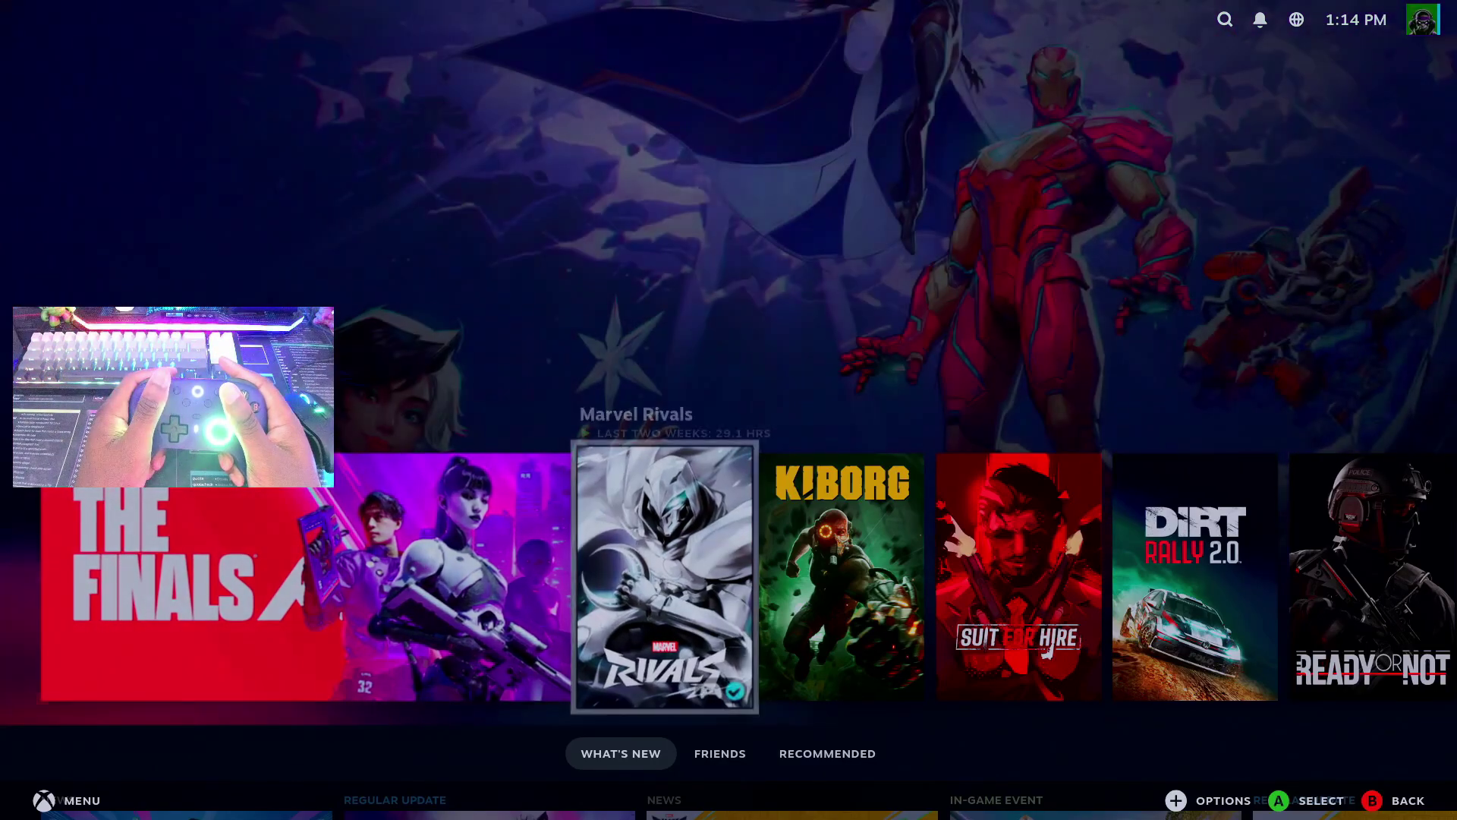
pyautogui.press('Left')
pyautogui.press('Right')
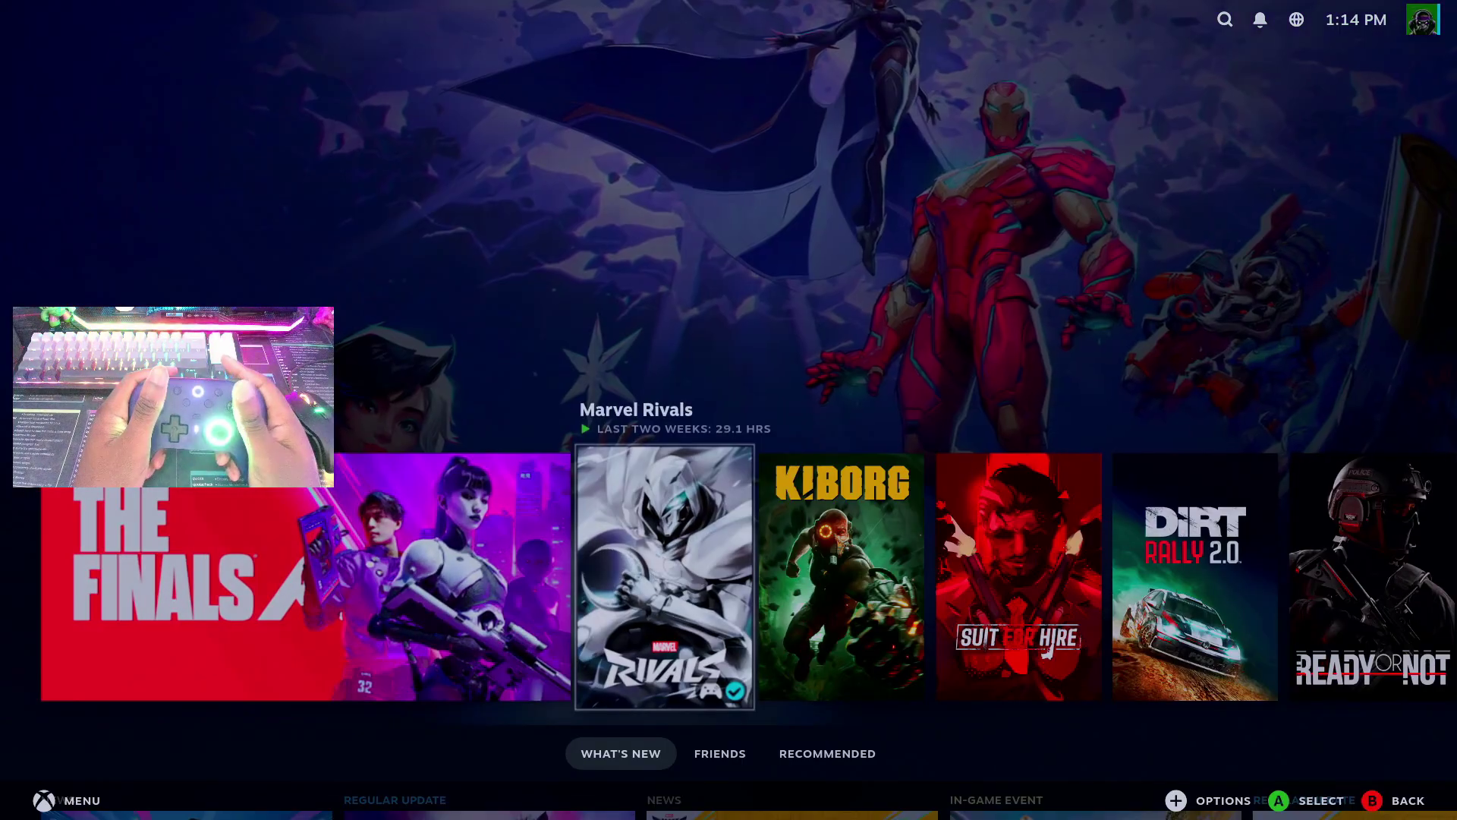
pyautogui.press('Return')
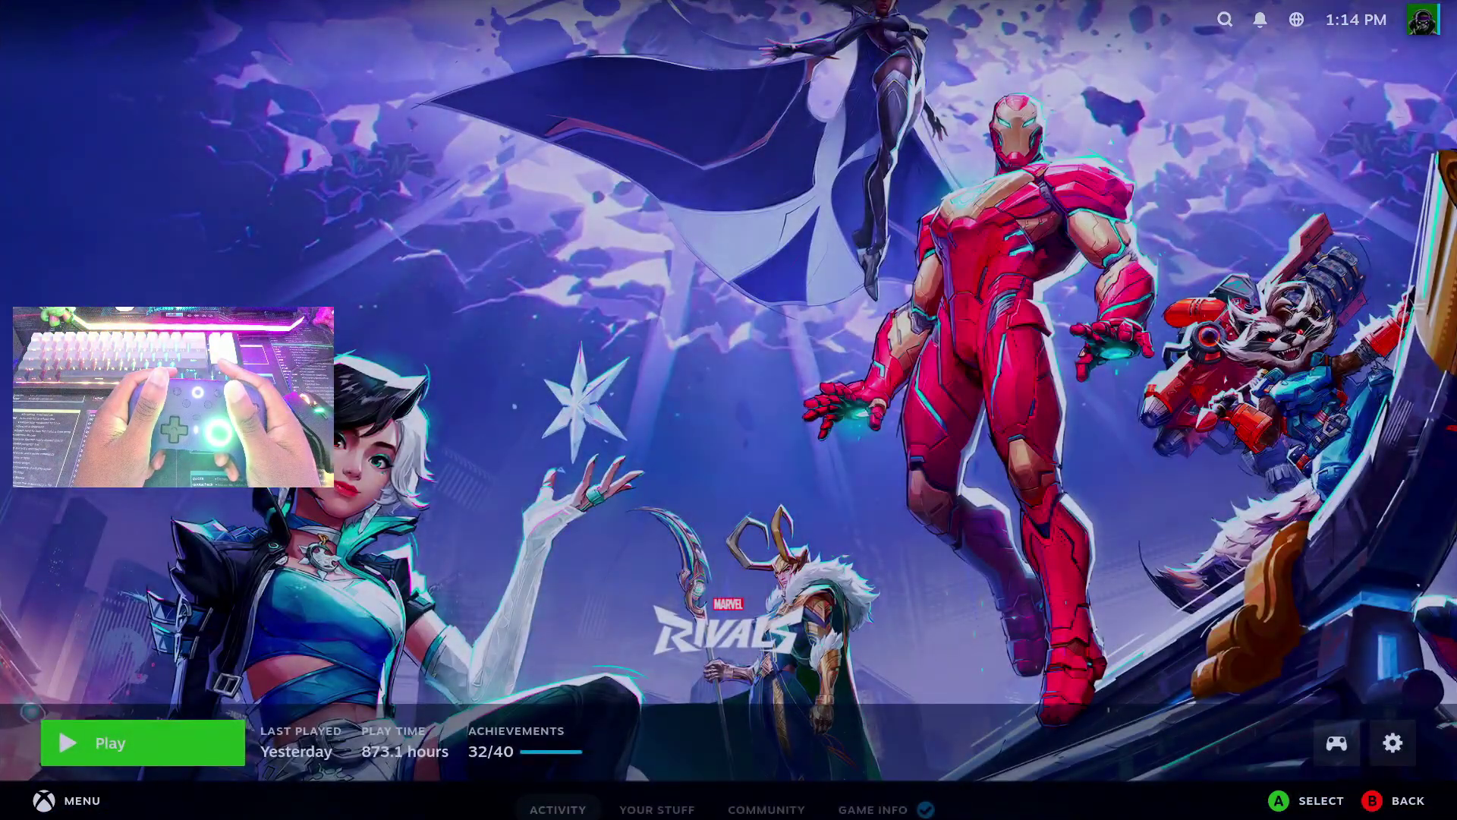
# Leave that page, look at The Finals game page, and return to Home
pyautogui.press('Escape')
pyautogui.press('Left')
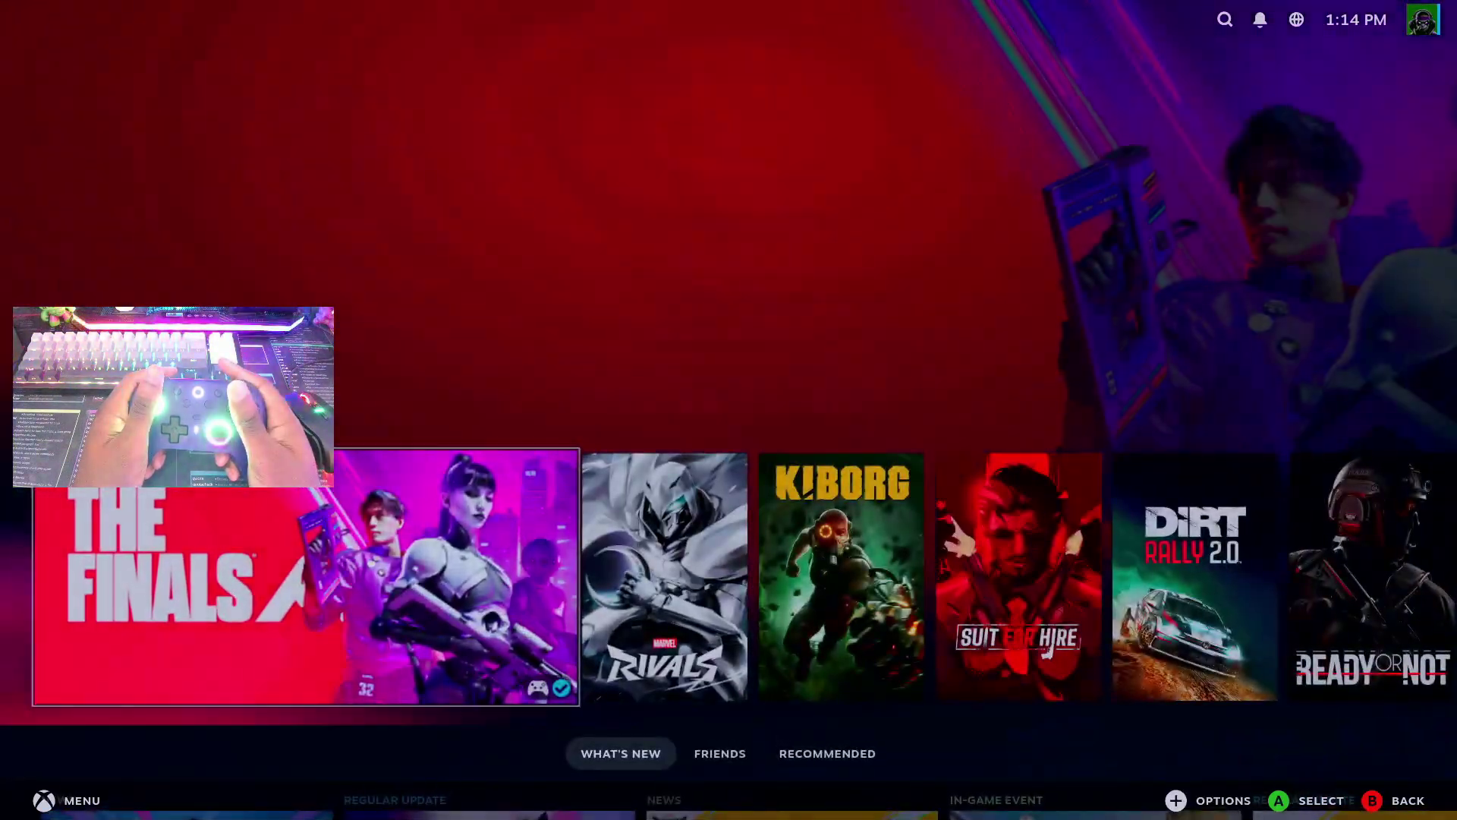
pyautogui.press('Return')
pyautogui.press('Right')
pyautogui.press('Escape')
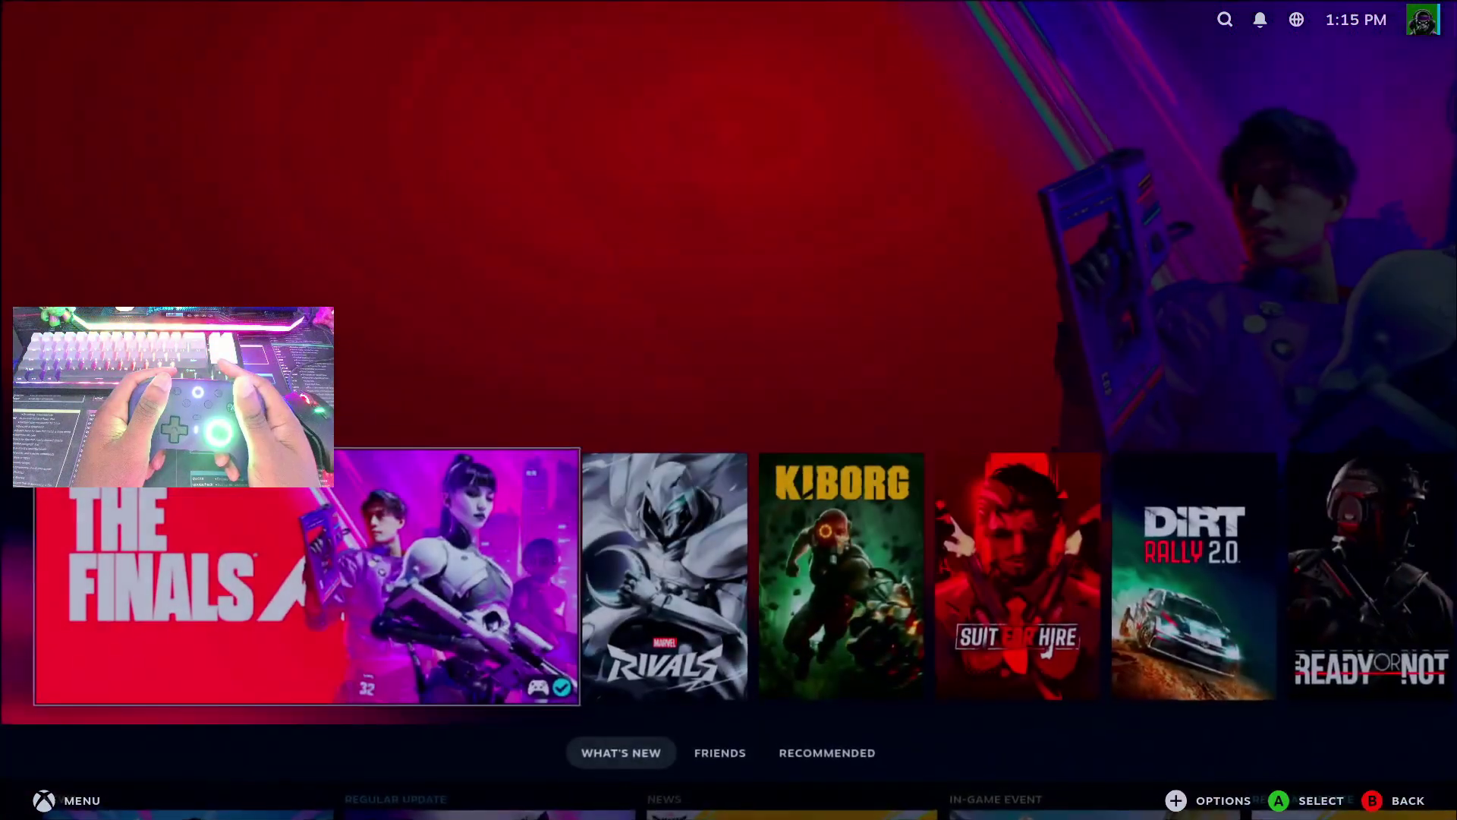
# Open the Marvel Rivals page again and launch the game with Play
pyautogui.press('Right')
pyautogui.press('Return')
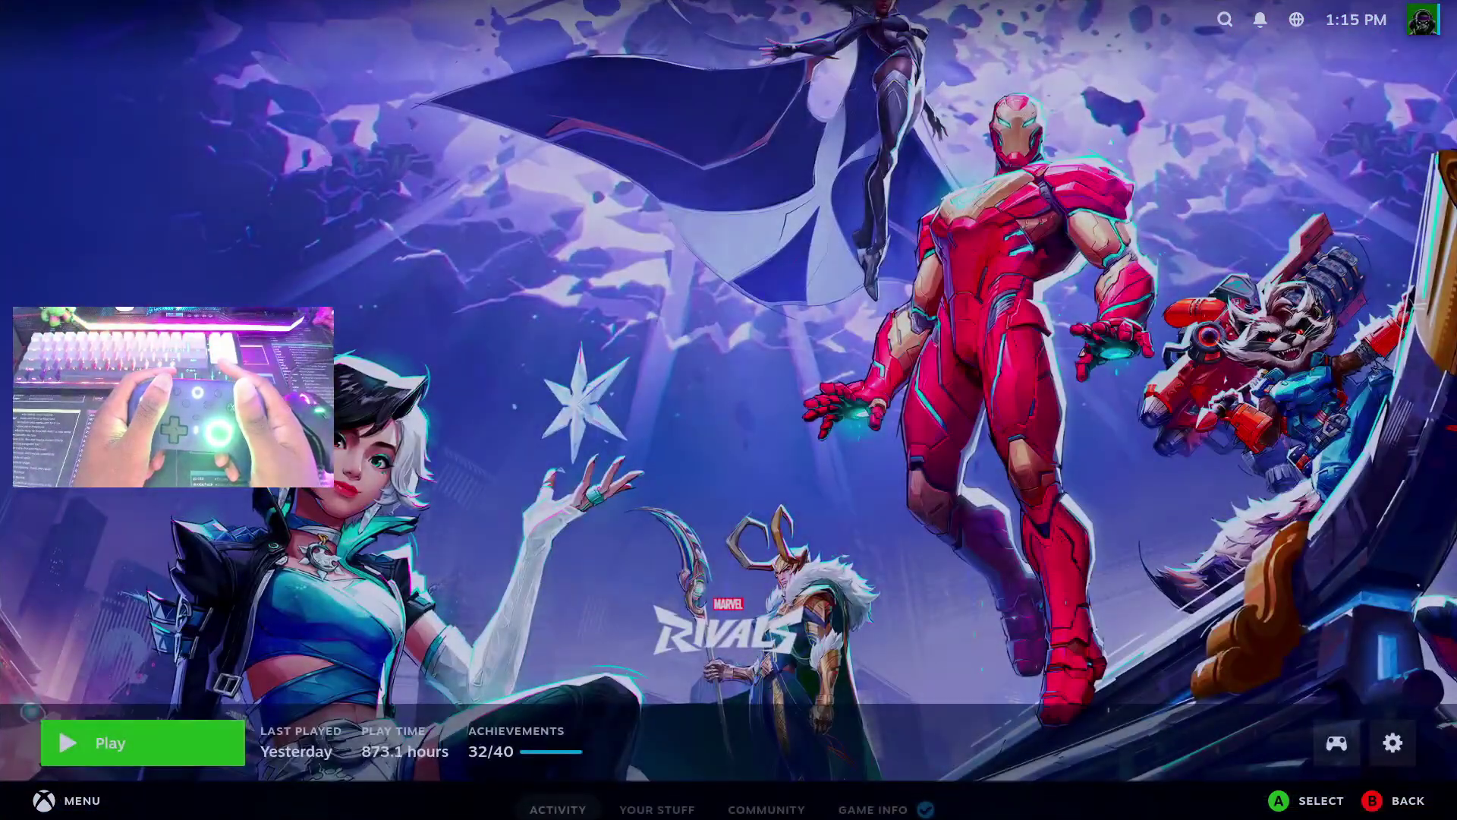
pyautogui.press('Return')
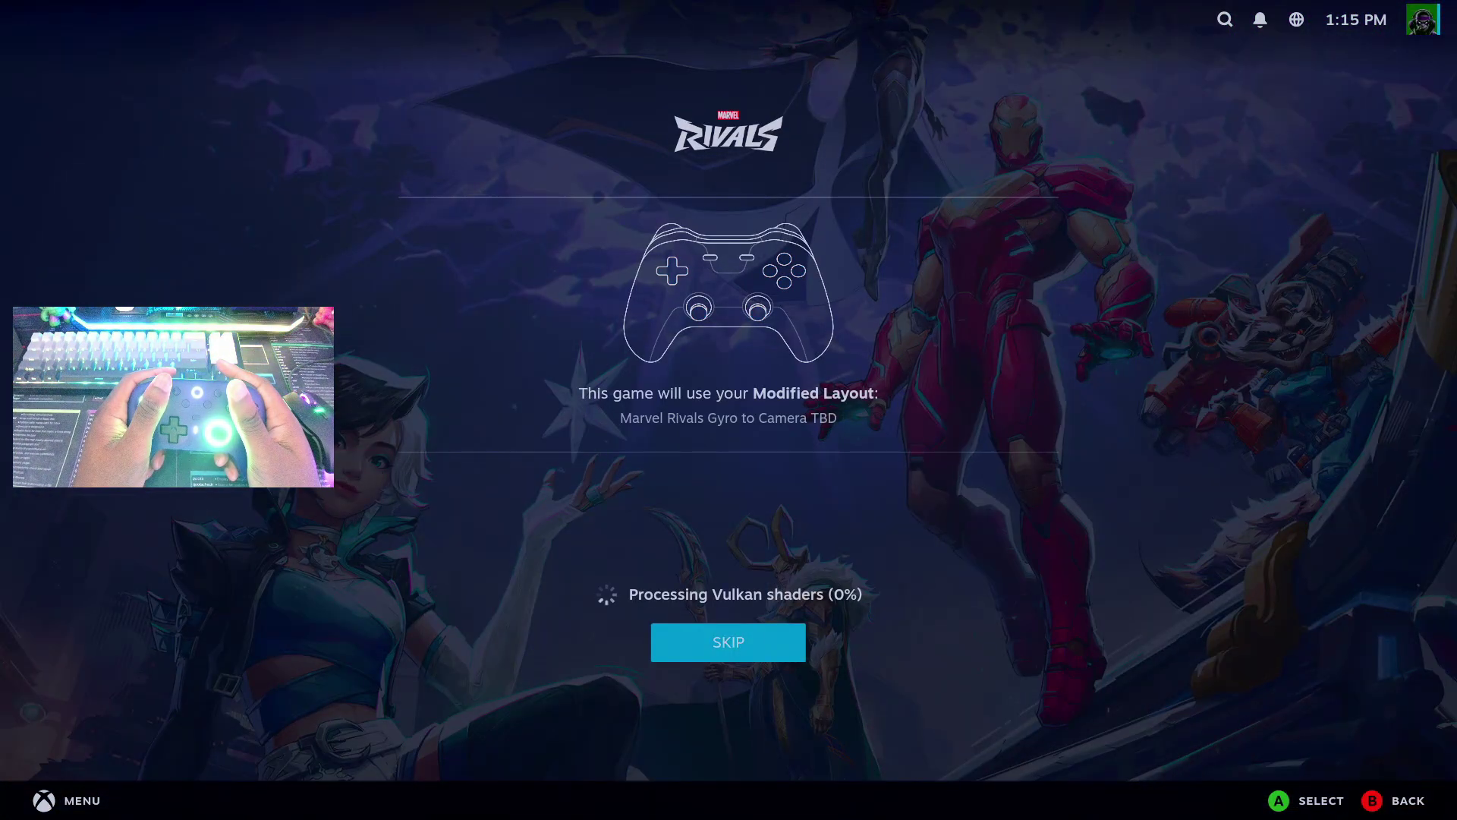